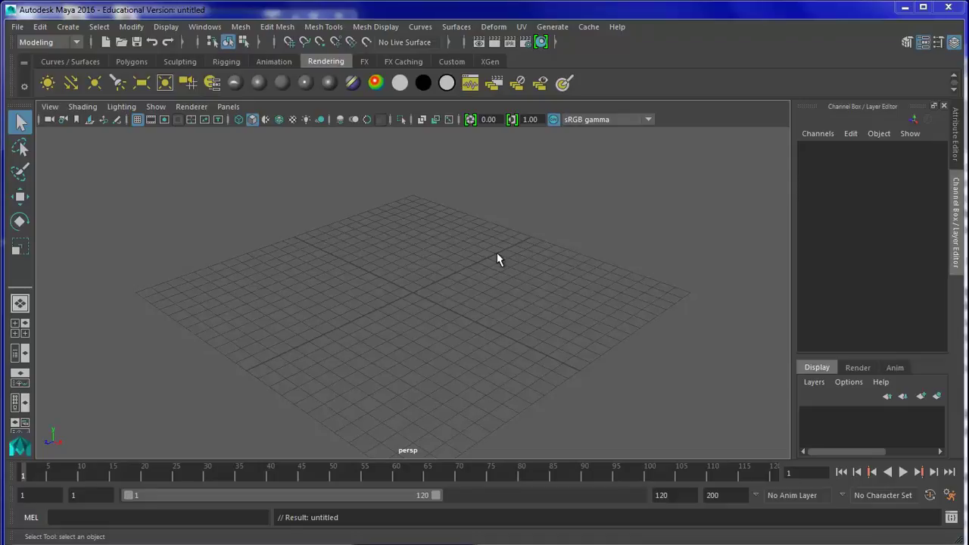
- Create a NURBS sphere and set its radius to 2
left_click(65, 26)
mouse_move(106, 61)
left_click(248, 72)
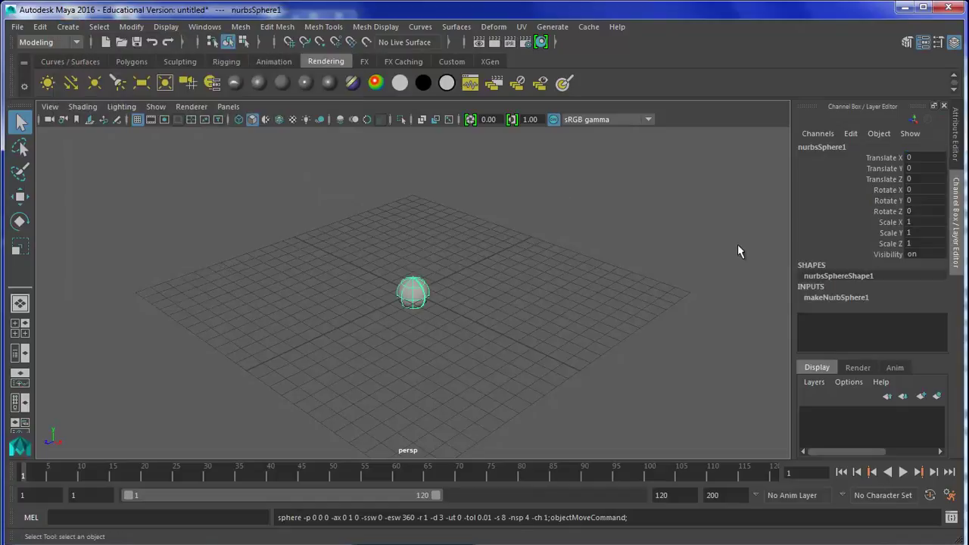
left_click(867, 299)
double_click(902, 309)
type("2")
key("Return")
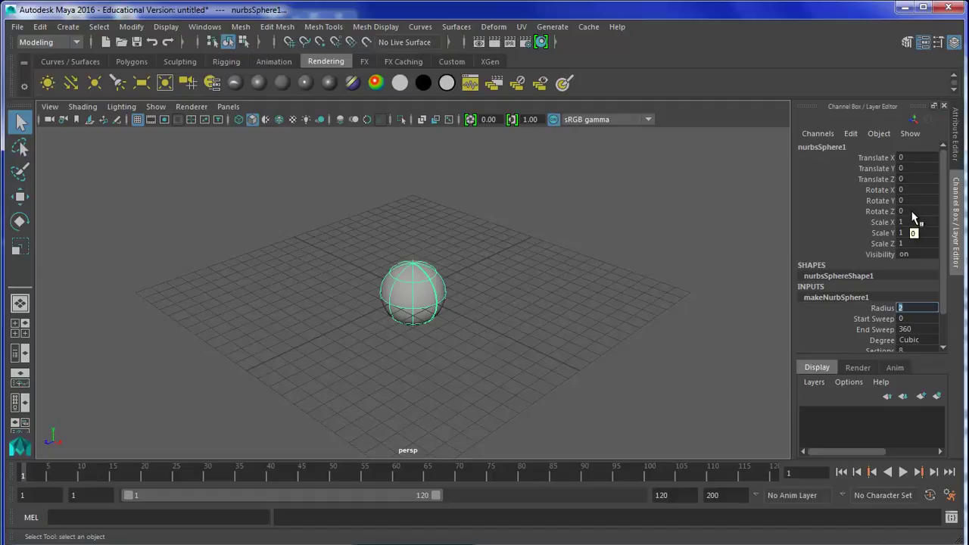
- Rotate the sphere -90 degrees around X
left_click(908, 211)
left_click(913, 190)
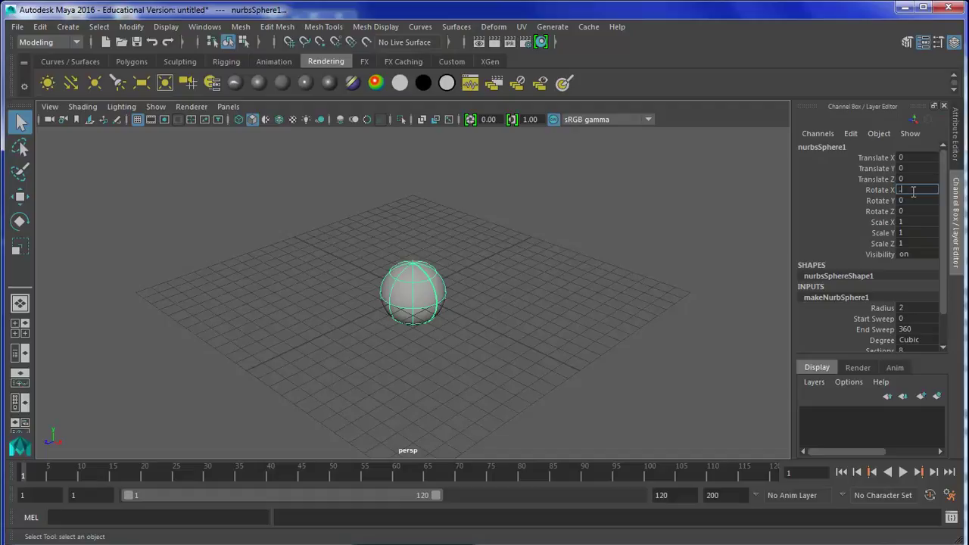
type("-90")
key("Return")
scroll(411, 289, "up", 3)
scroll(411, 289, "up", 2)
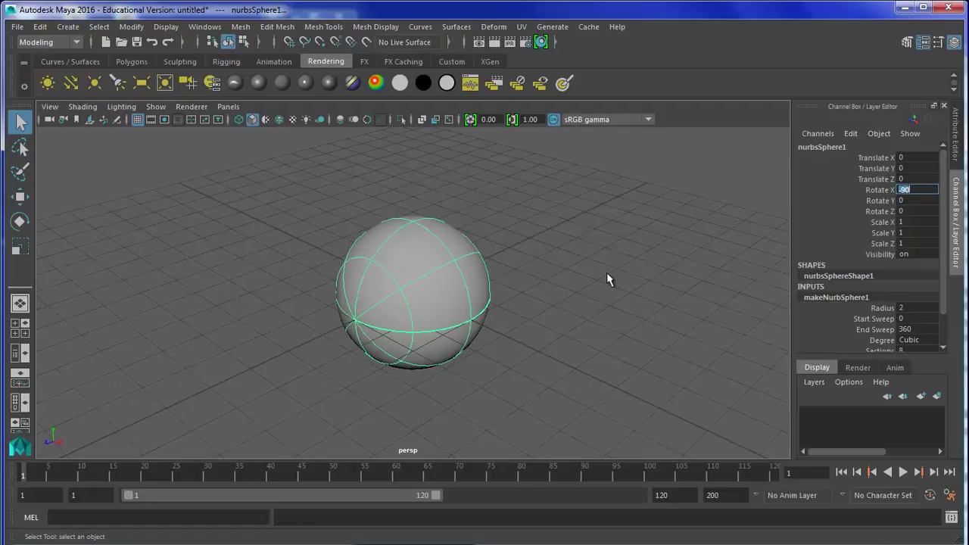
- In Hypershade, create a Blinn shader and rename blinn1 to 'eye'
left_click(205, 28)
mouse_move(234, 74)
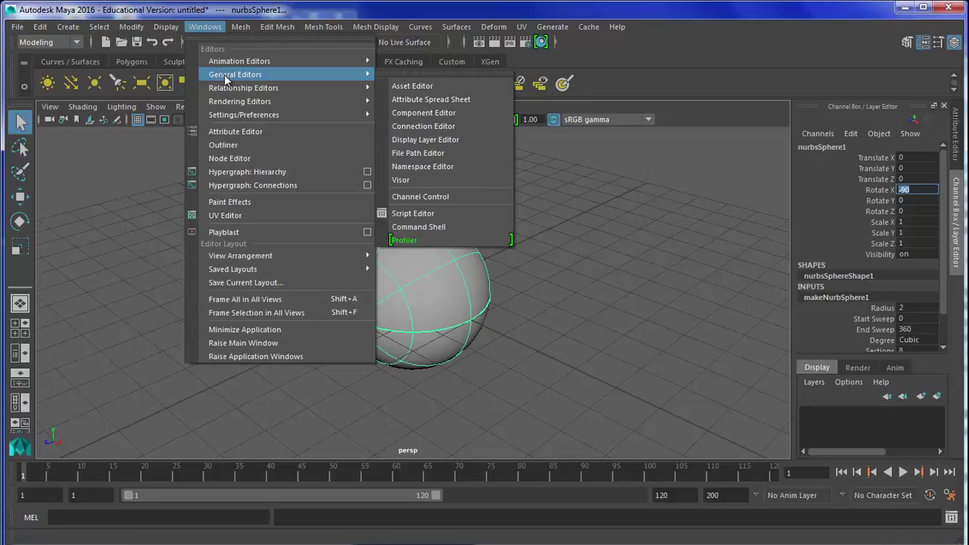
left_click(430, 124)
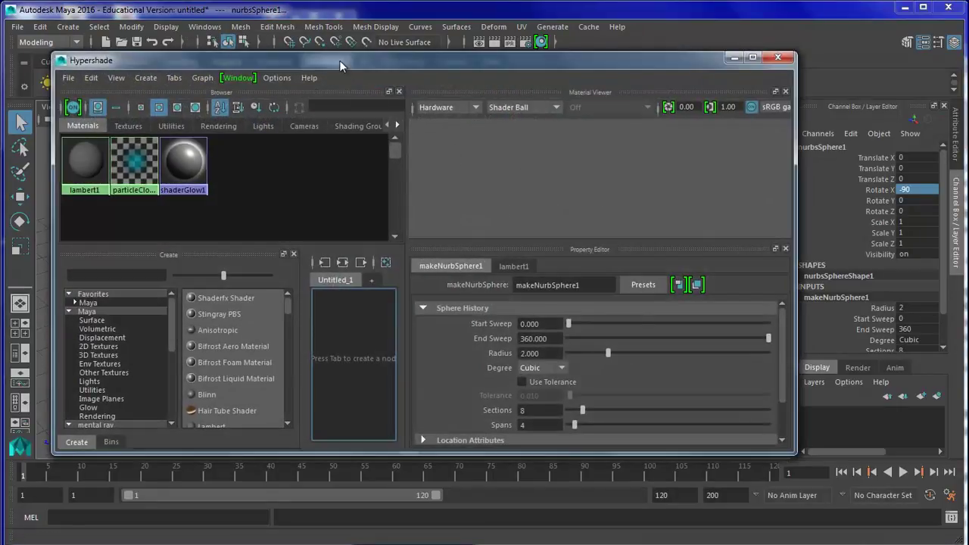
mouse_move(339, 60)
left_mouse_down()
mouse_move(648, 295)
mouse_move(571, 102)
mouse_move(762, 77)
mouse_move(602, 52)
mouse_move(369, 65)
left_mouse_up()
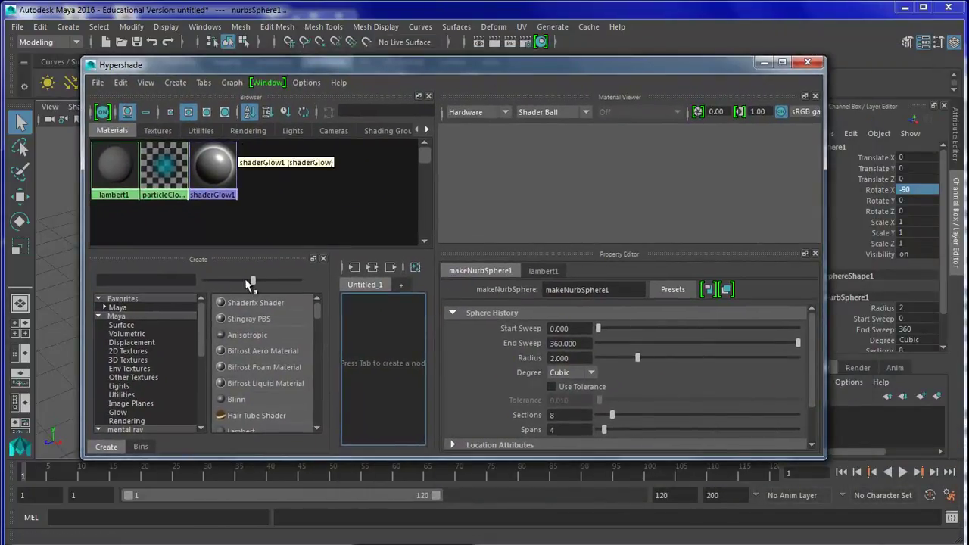
left_click(236, 400)
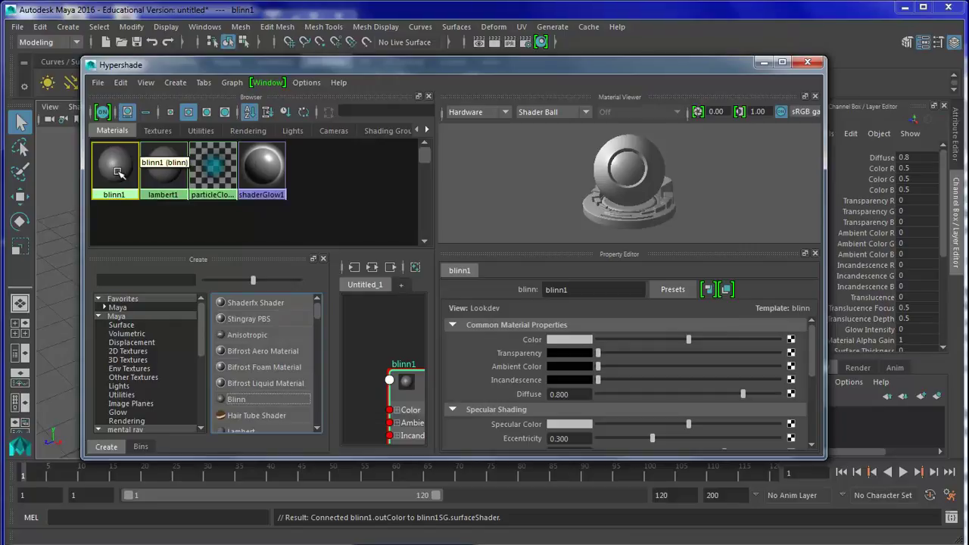
left_click_drag(570, 290, 512, 290)
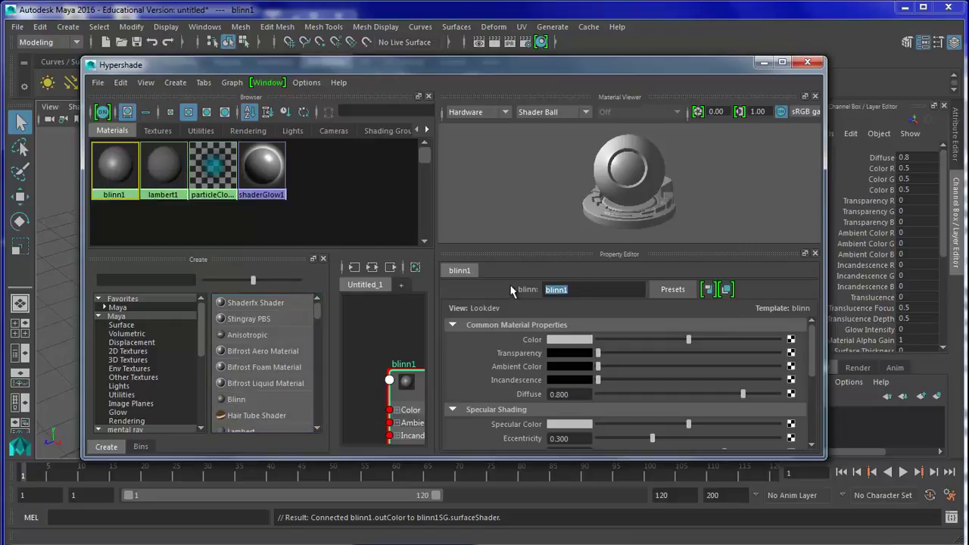
type("eye")
key("Return")
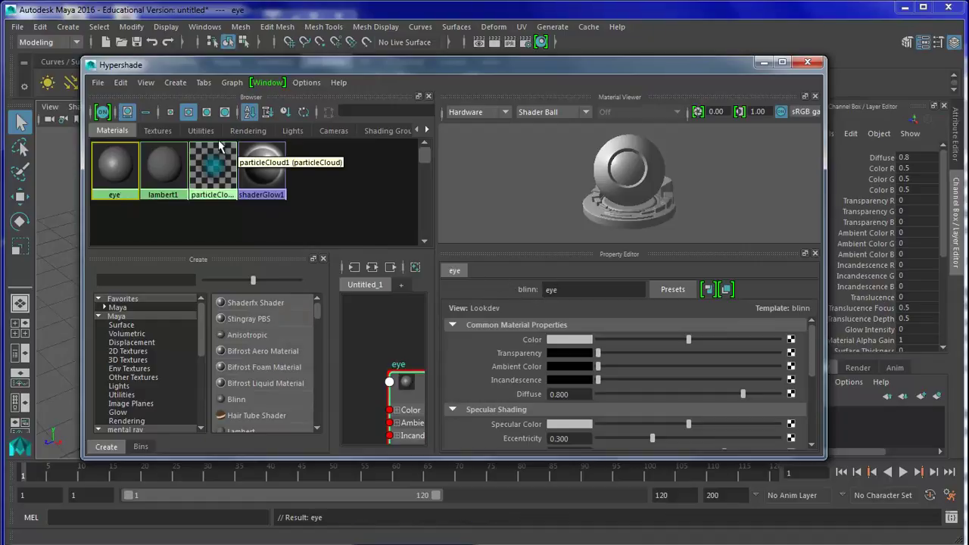
mouse_move(182, 64)
left_mouse_down()
mouse_move(454, 94)
mouse_move(566, 81)
left_mouse_up()
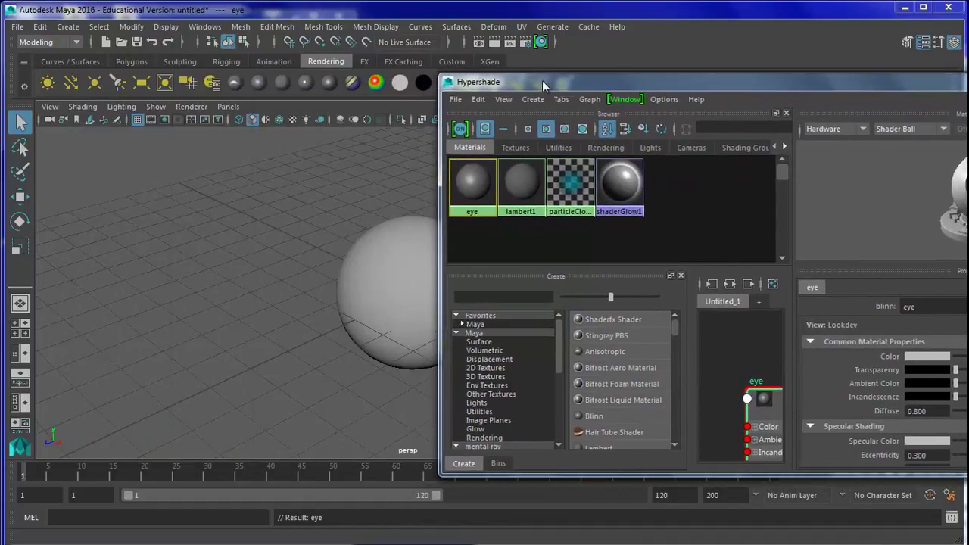
- Select the sphere and assign the eye material to it
left_click(435, 244)
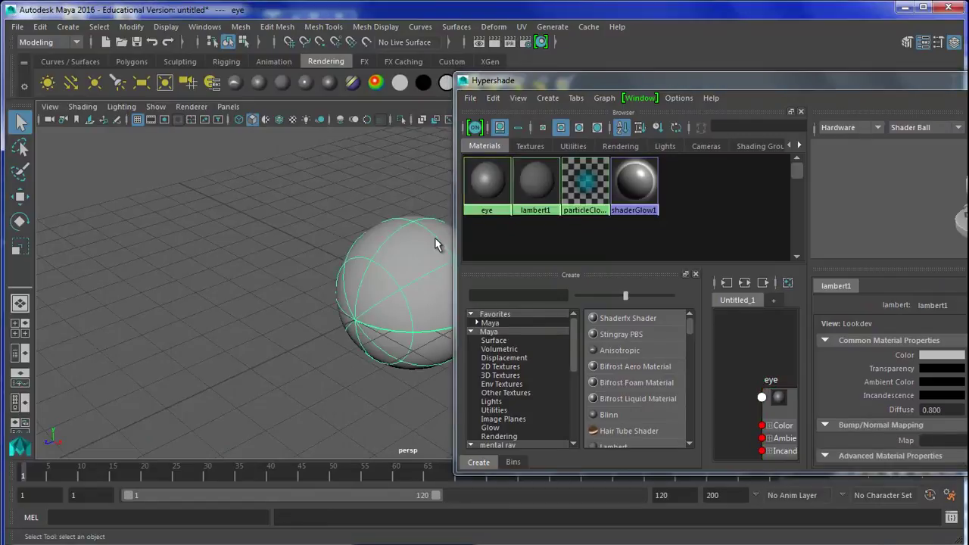
right_click(479, 178)
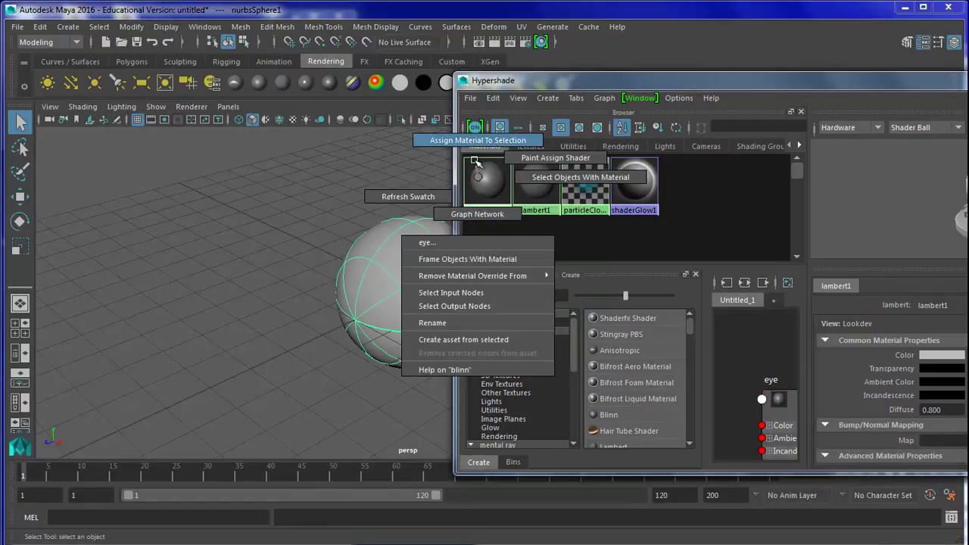
left_click(473, 148)
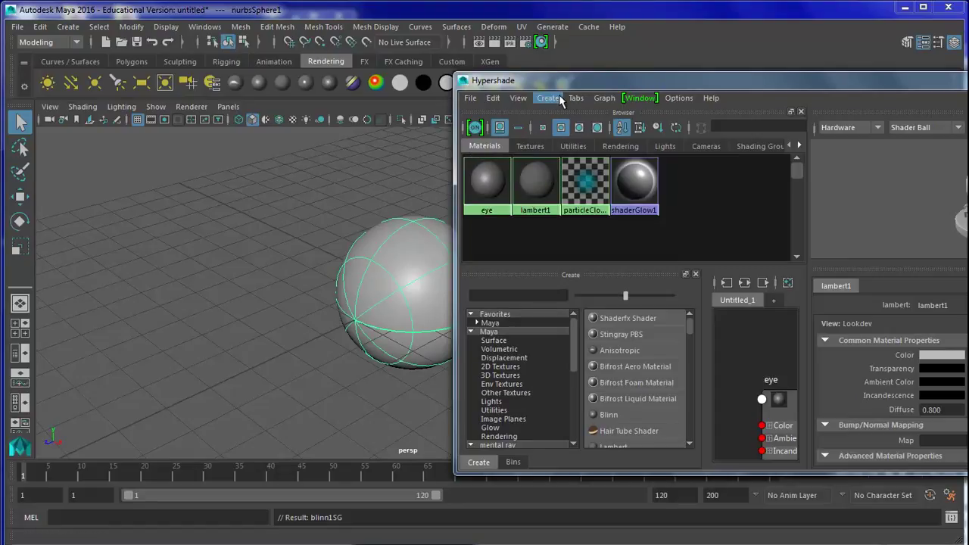
right_click(490, 178)
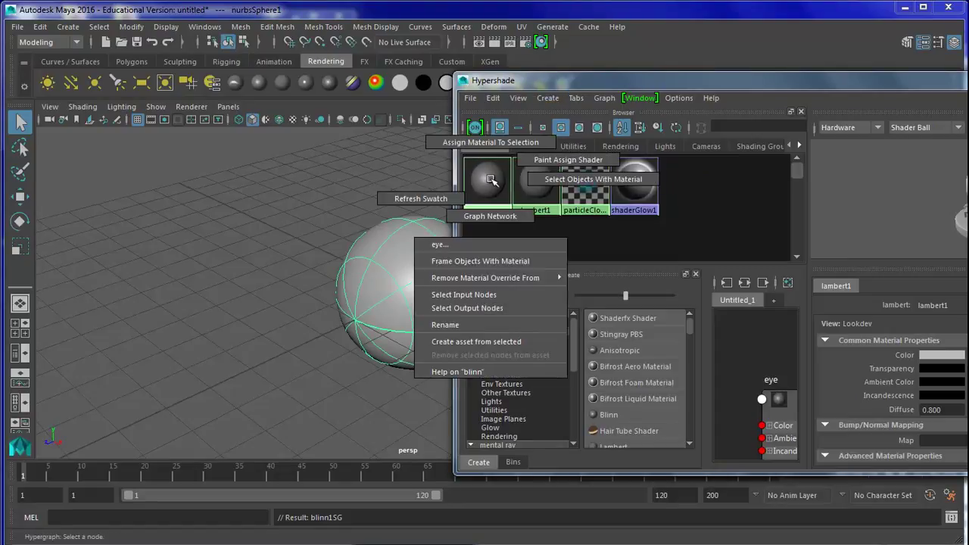
left_click(489, 143)
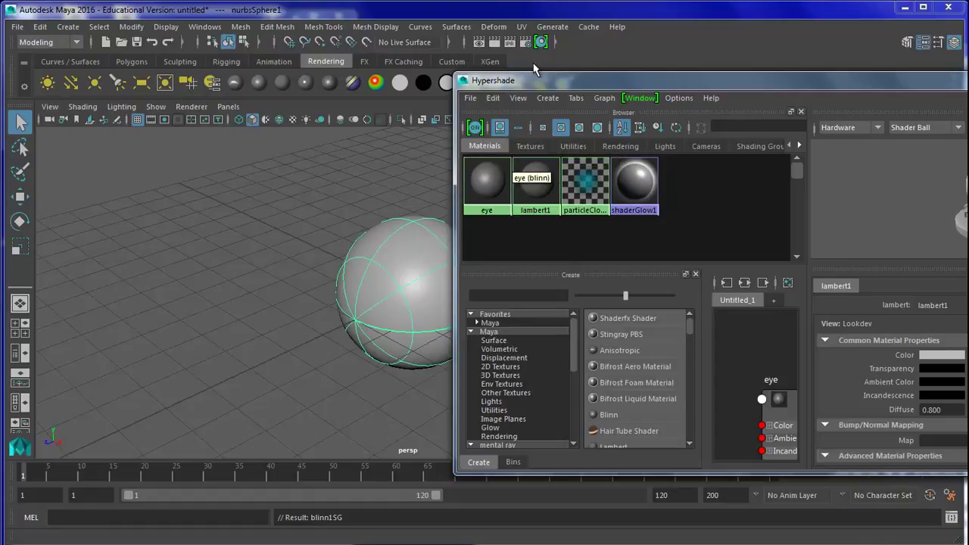
- Show the eye material's attributes and reassign eye to the sphere
mouse_move(550, 85)
left_mouse_down()
mouse_move(141, 87)
mouse_move(224, 88)
left_mouse_up()
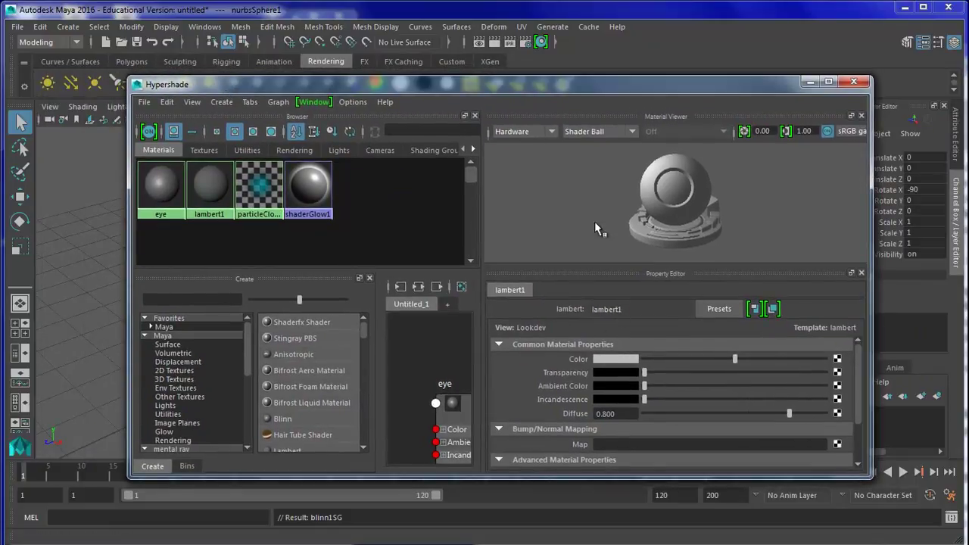
left_click(175, 191)
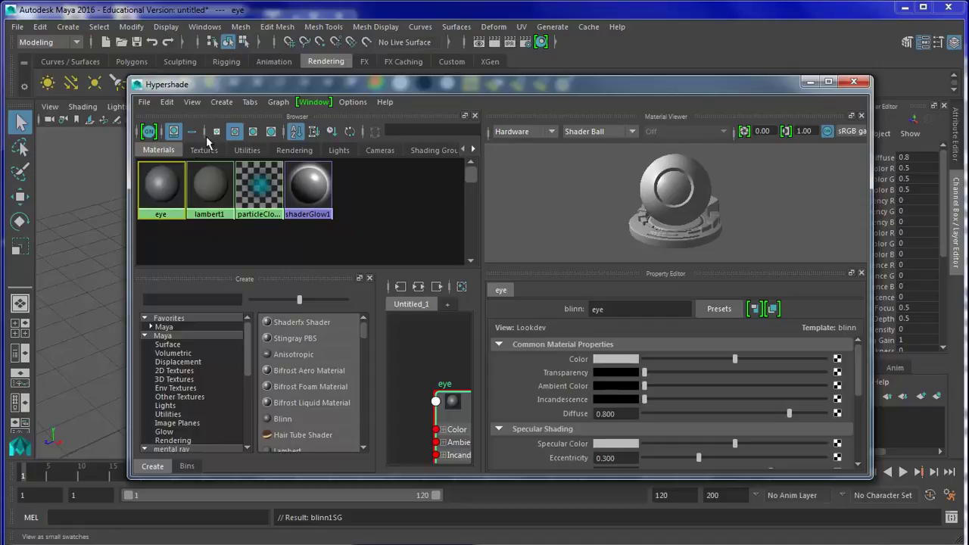
left_click_drag(221, 86, 600, 130)
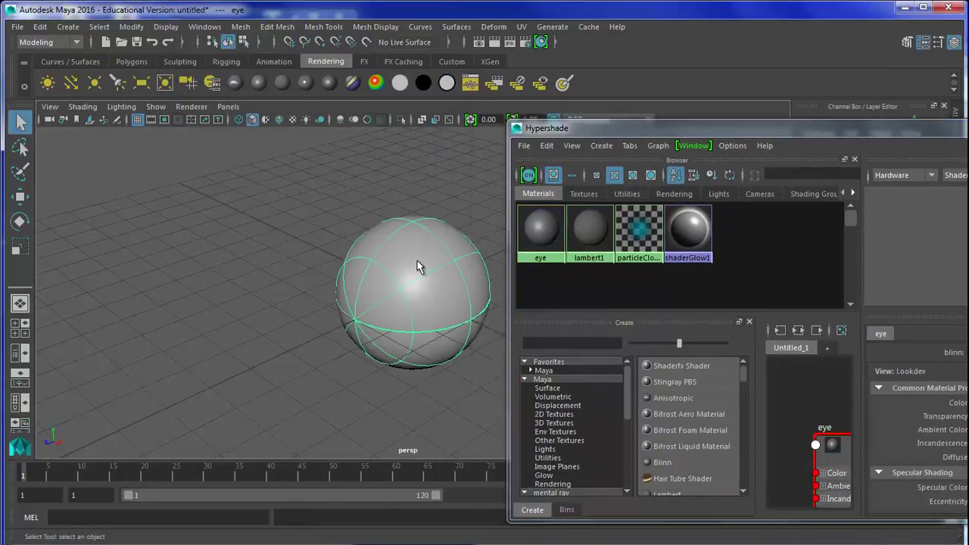
right_click(542, 230)
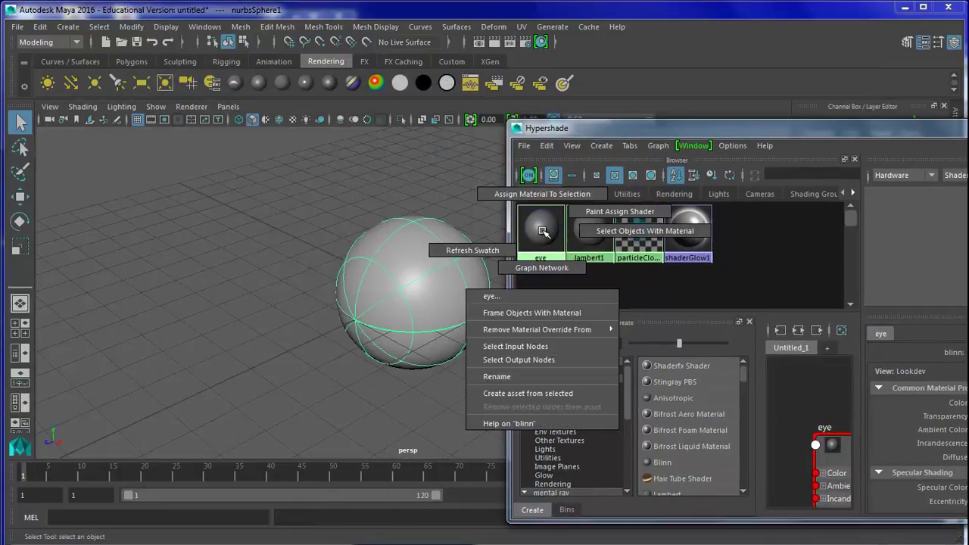
left_click(521, 191)
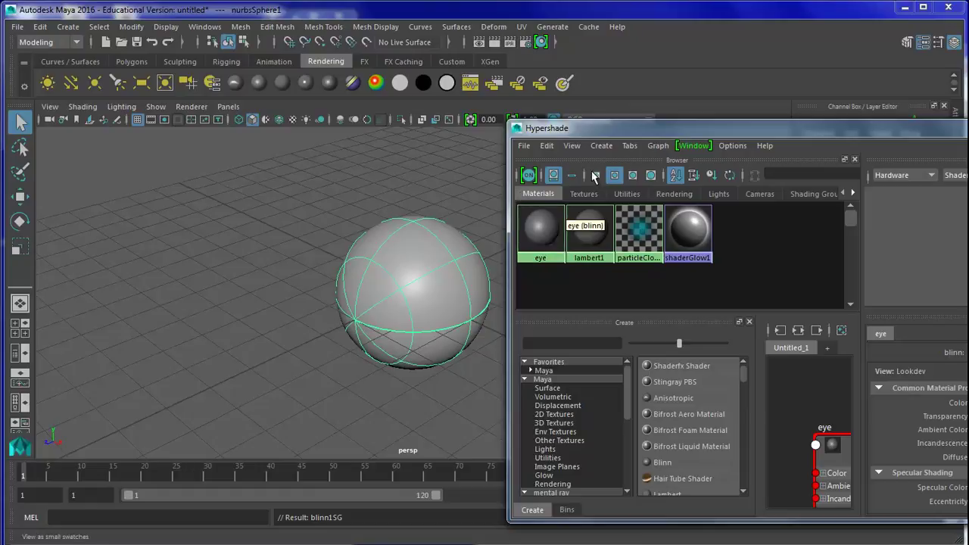
mouse_move(656, 127)
left_mouse_down()
mouse_move(166, 111)
mouse_move(274, 106)
mouse_move(269, 97)
left_mouse_up()
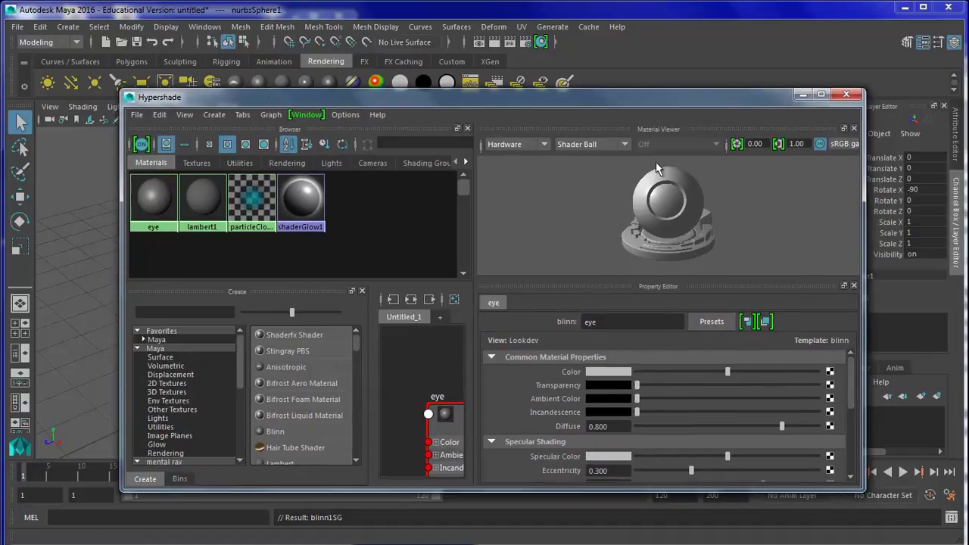
left_click_drag(634, 100, 600, 84)
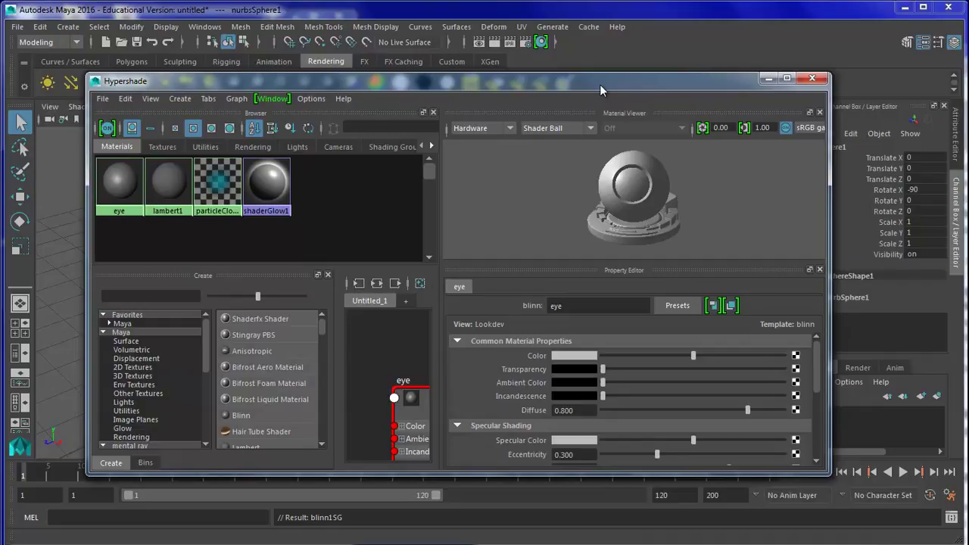
- Map a Ramp texture to eye's Color, set to U Ramp with Bump interpolation
left_click(796, 355)
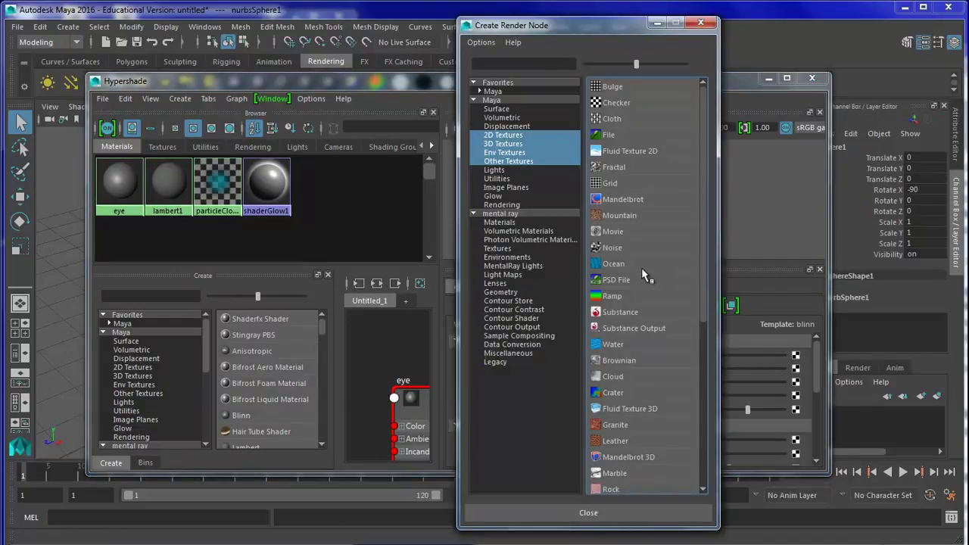
left_click(613, 294)
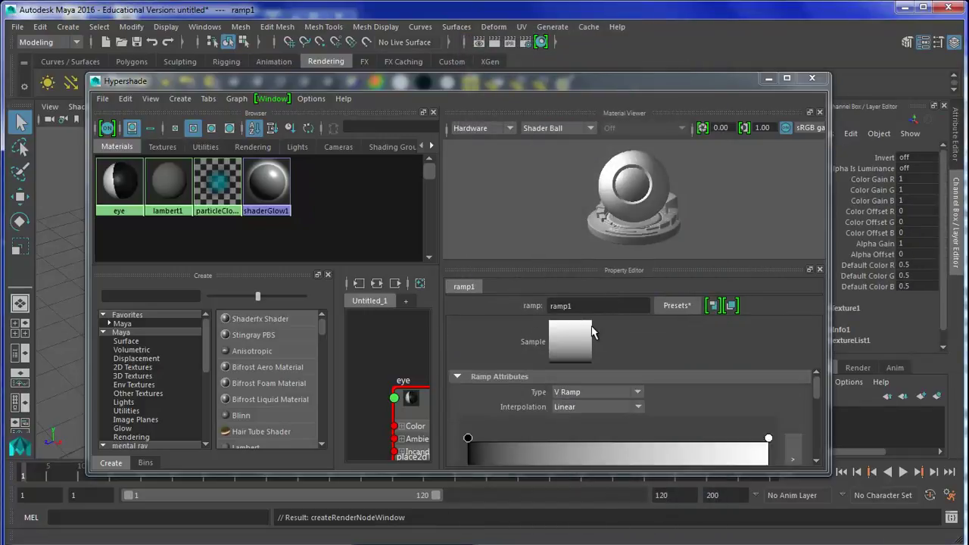
left_click(594, 392)
left_click(588, 402)
left_click(579, 407)
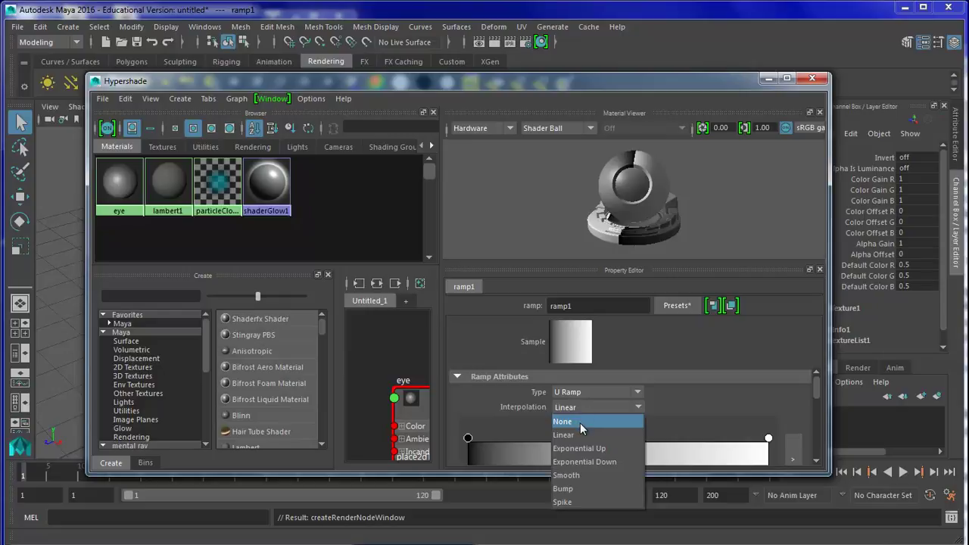
left_click(566, 488)
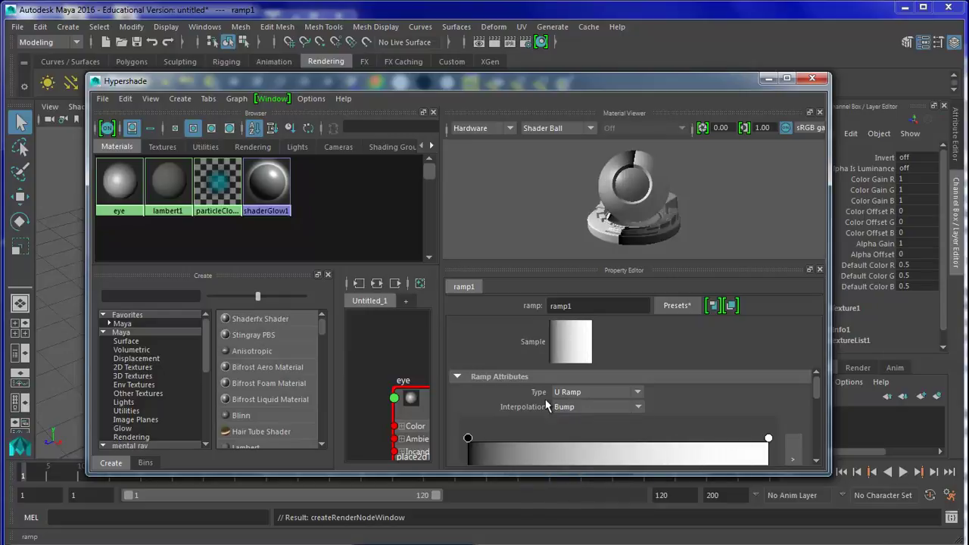
left_click_drag(340, 81, 741, 81)
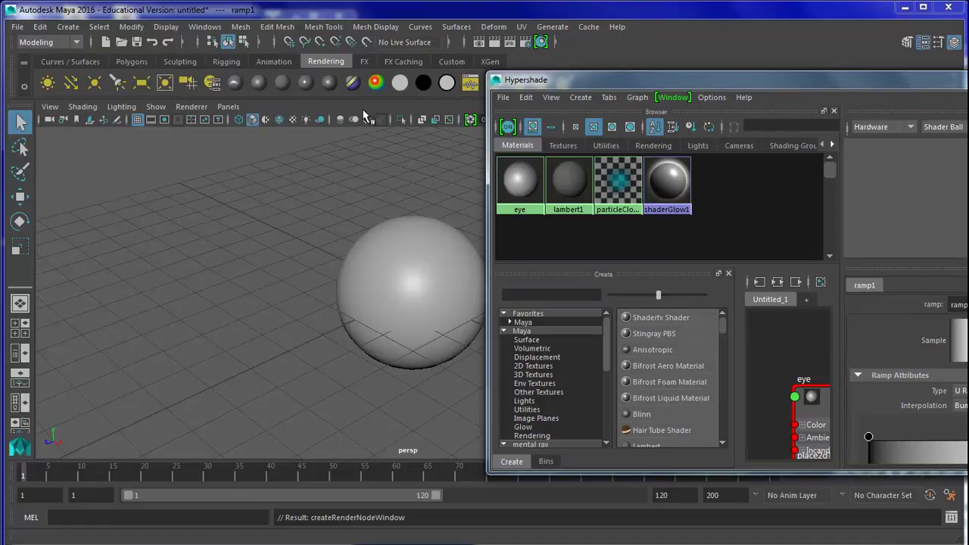
- Turn on textured lighting, hide the grid, and frame the sphere large on the left
left_click(292, 120)
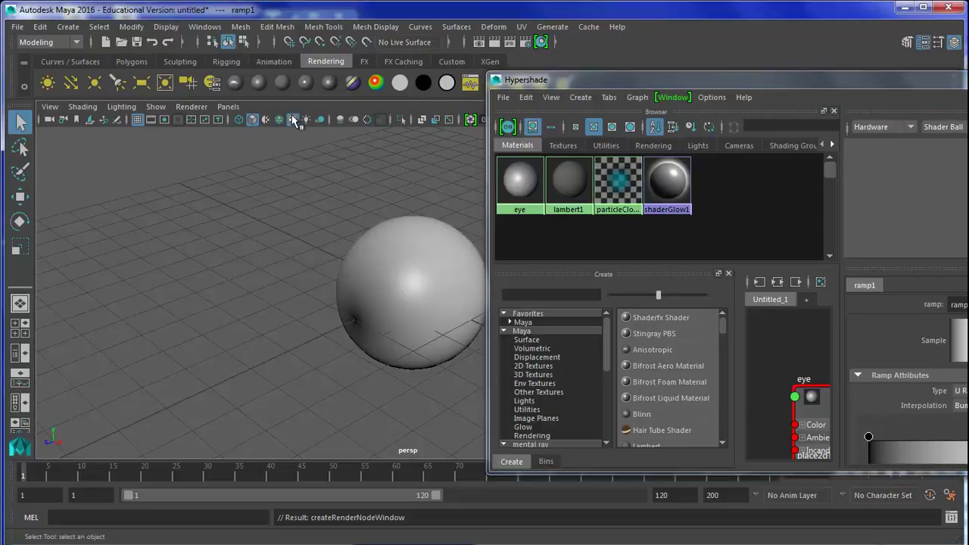
mouse_move(372, 268)
left_mouse_down("alt")
mouse_move(380, 234)
mouse_move(393, 230)
mouse_move(396, 245)
left_mouse_up("alt")
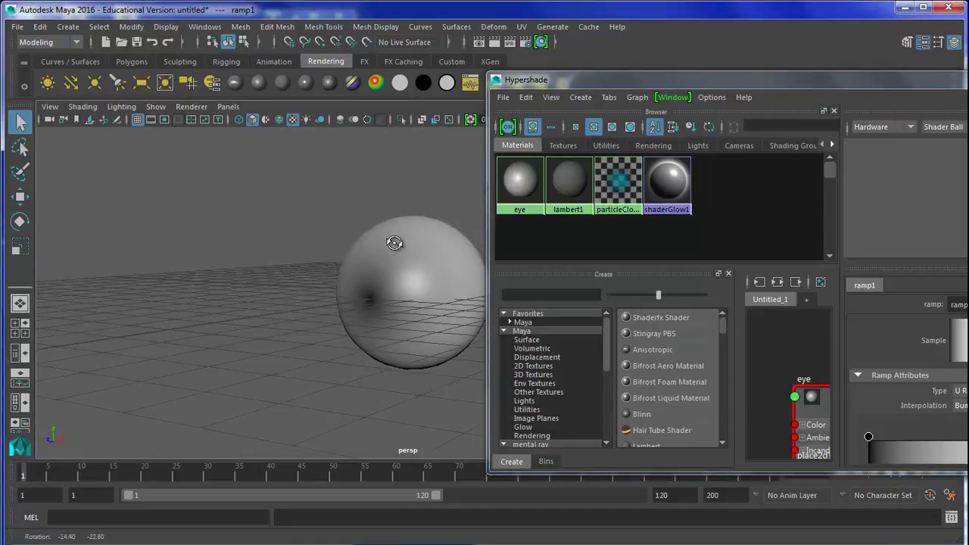
left_click(138, 120)
mouse_move(352, 245)
middle_mouse_down("alt")
mouse_move(253, 214)
mouse_move(116, 225)
middle_mouse_up("alt")
mouse_move(116, 225)
left_mouse_down("alt")
mouse_move(91, 222)
mouse_move(156, 258)
mouse_move(177, 255)
left_mouse_up("alt")
middle_click_drag(177, 254, 216, 251, "alt")
left_click_drag(216, 251, 190, 268, "alt")
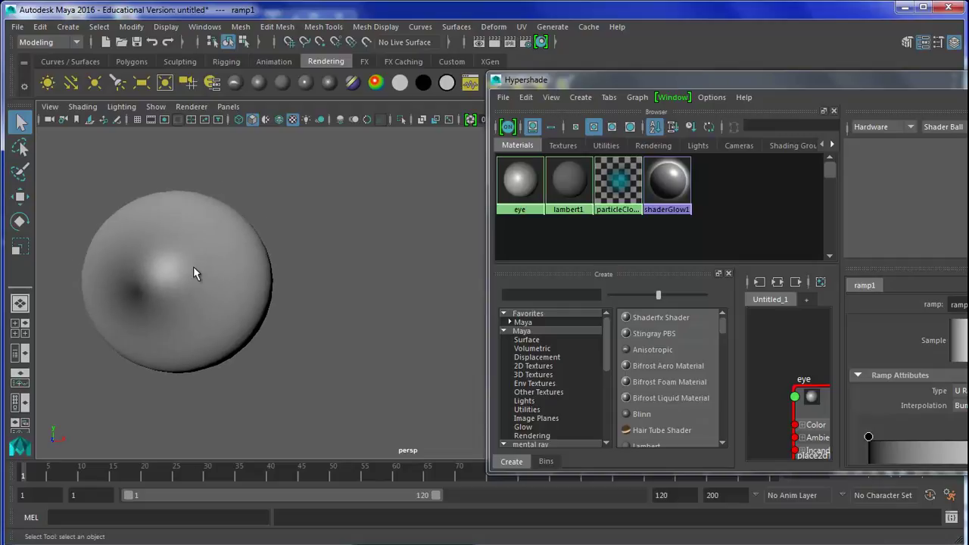
left_click_drag(572, 81, 359, 74)
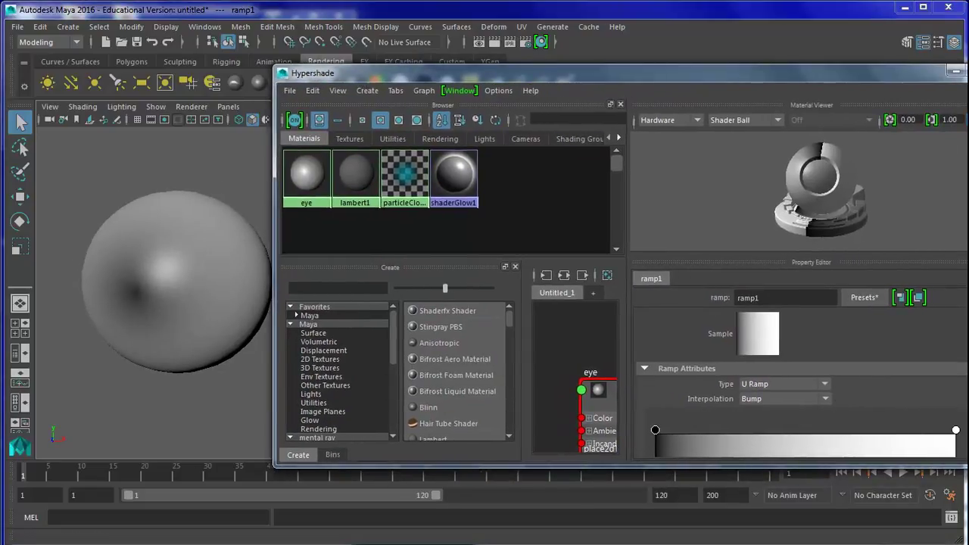
- Resize the Hypershade panels to give the ramp settings more room
left_click_drag(967, 449, 813, 450)
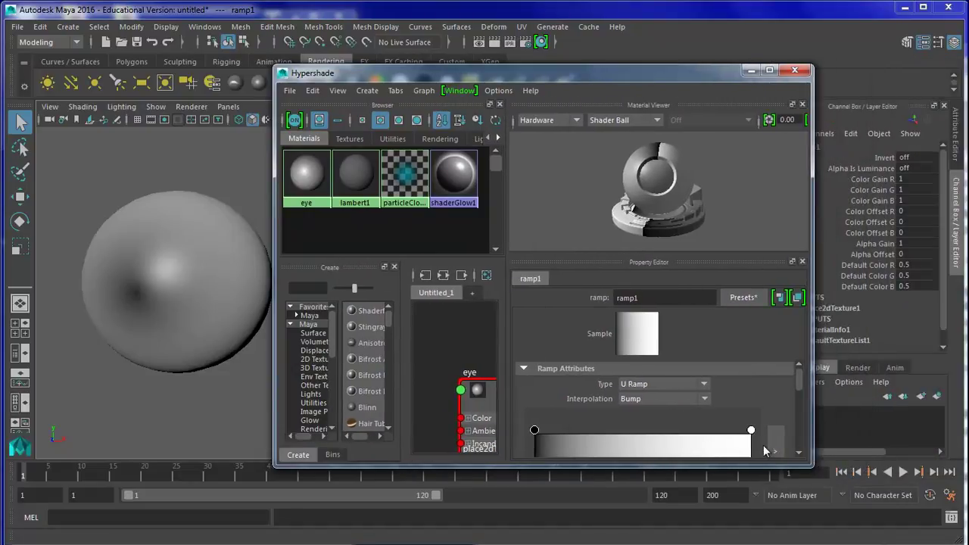
scroll(691, 366, "down", 1)
scroll(704, 399, "up", 1)
mouse_move(719, 254)
left_mouse_down()
mouse_move(716, 143)
mouse_move(715, 165)
left_mouse_up()
scroll(719, 382, "down", 2)
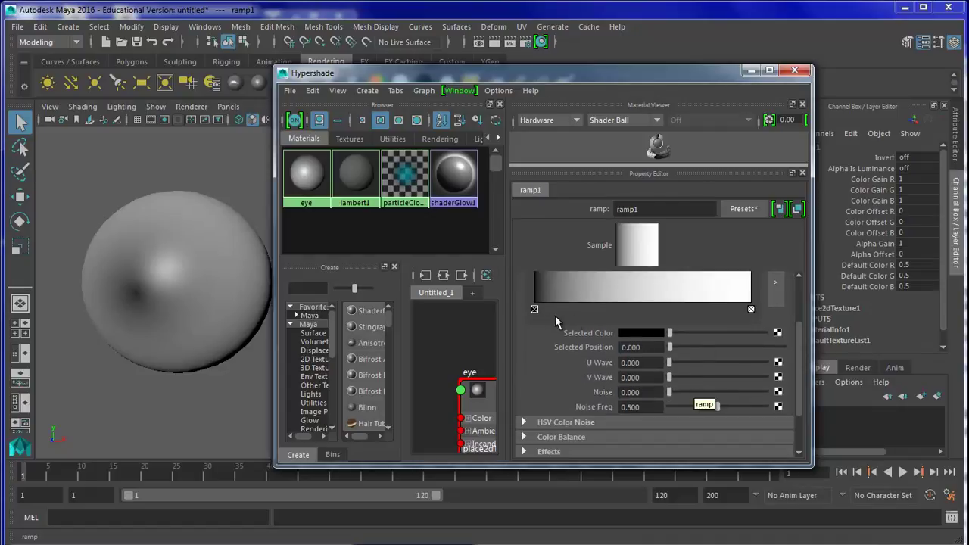
scroll(602, 323, "up", 2)
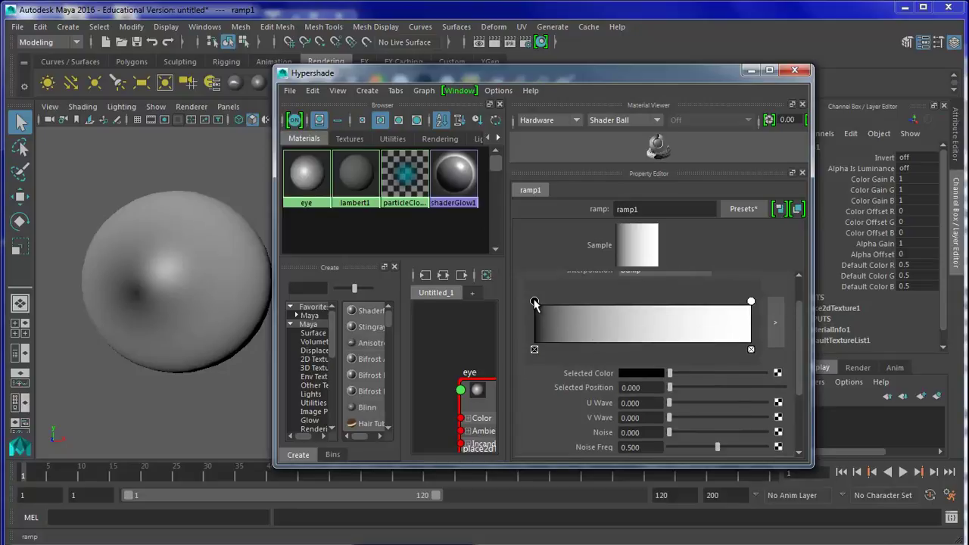
- Add alternating black and white ramp entries near the start for pupil and iris rings
mouse_move(751, 301)
left_mouse_down()
mouse_move(598, 310)
mouse_move(537, 302)
left_mouse_up()
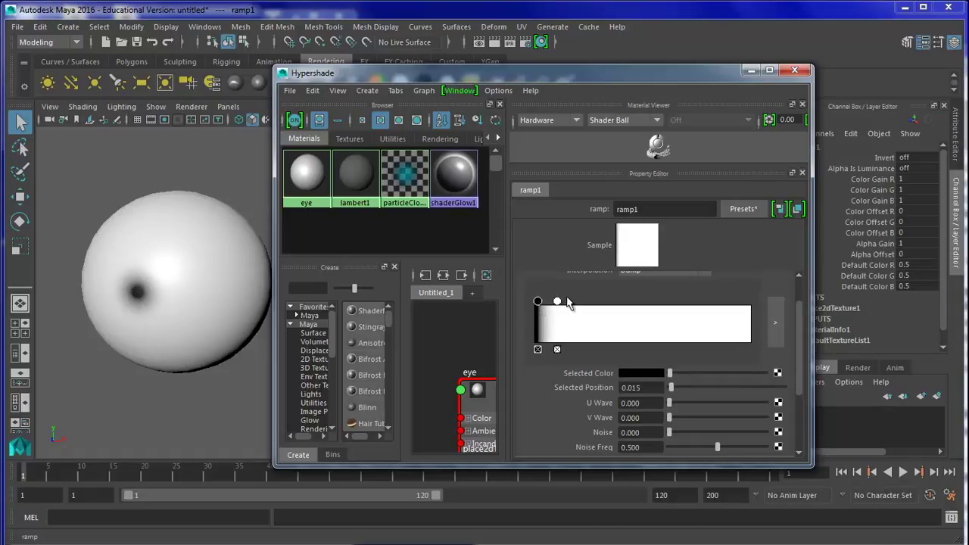
left_click_drag(557, 302, 550, 302)
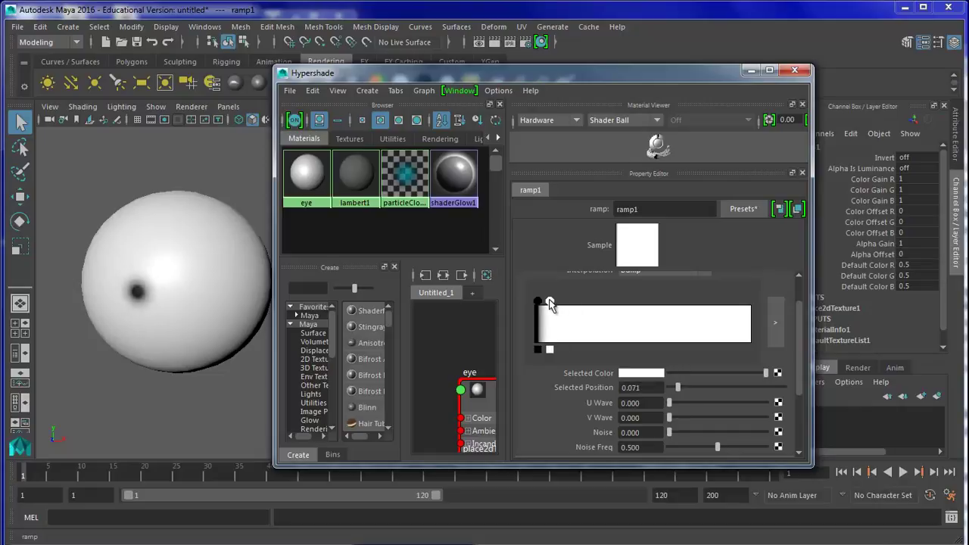
left_click(567, 315)
left_click_drag(564, 304, 568, 304)
left_click(626, 374)
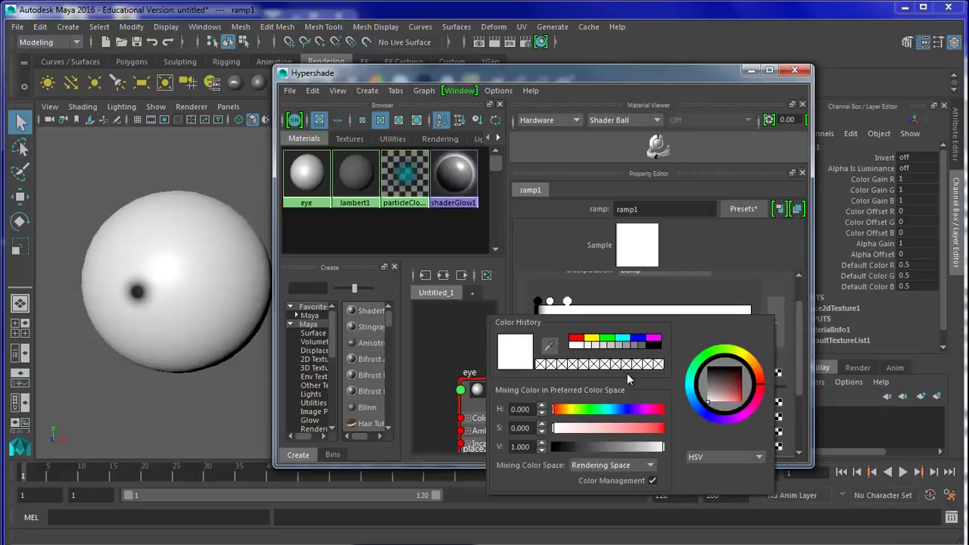
left_click(653, 347)
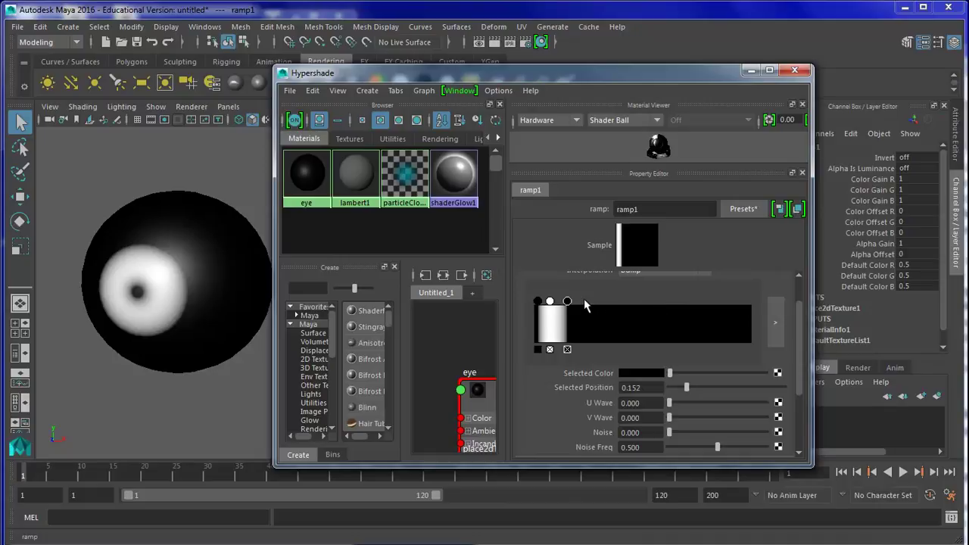
left_click(588, 313)
left_click(636, 372)
left_click(588, 345)
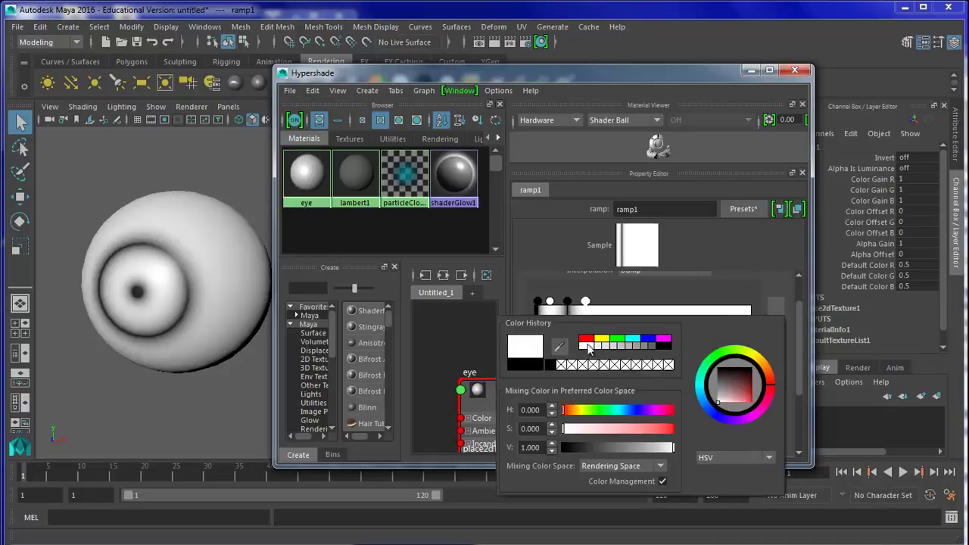
left_click_drag(585, 302, 586, 303)
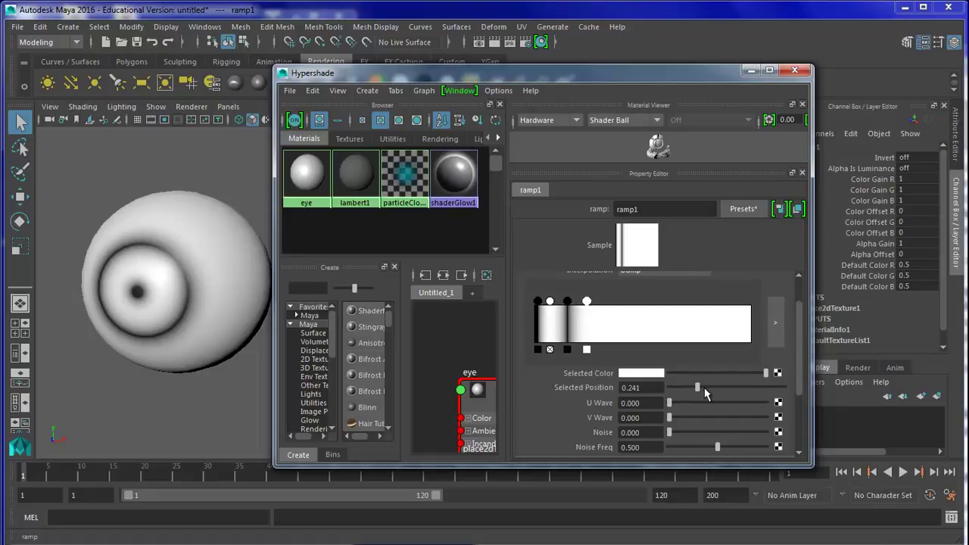
- Select the white ramp entry at position 0.071 and map a texture to its colour
scroll(704, 393, "down", 1)
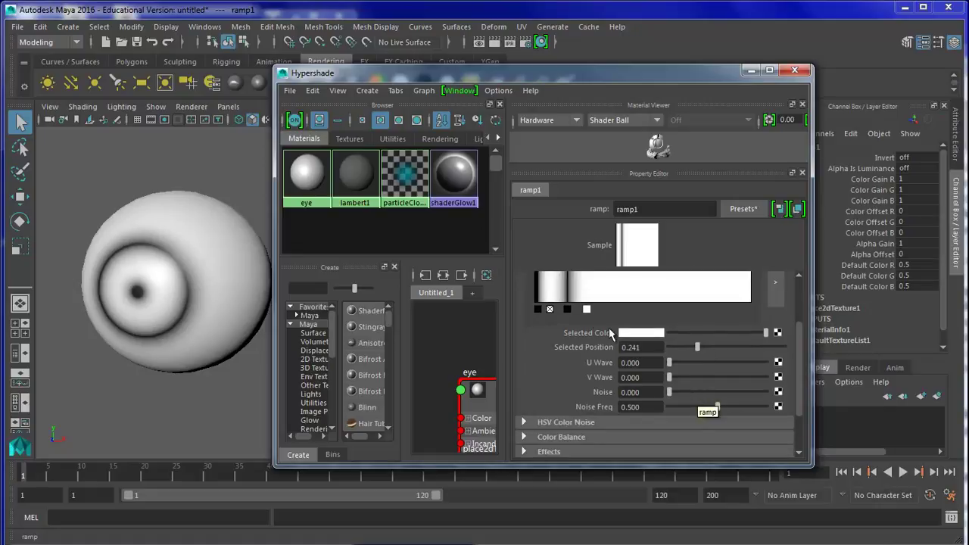
left_click(550, 300)
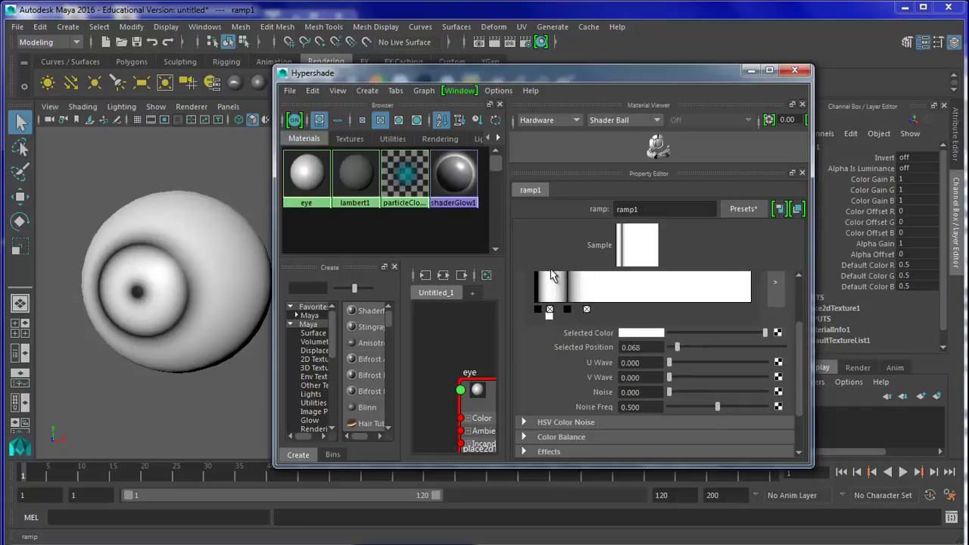
scroll(552, 287, "up", 1)
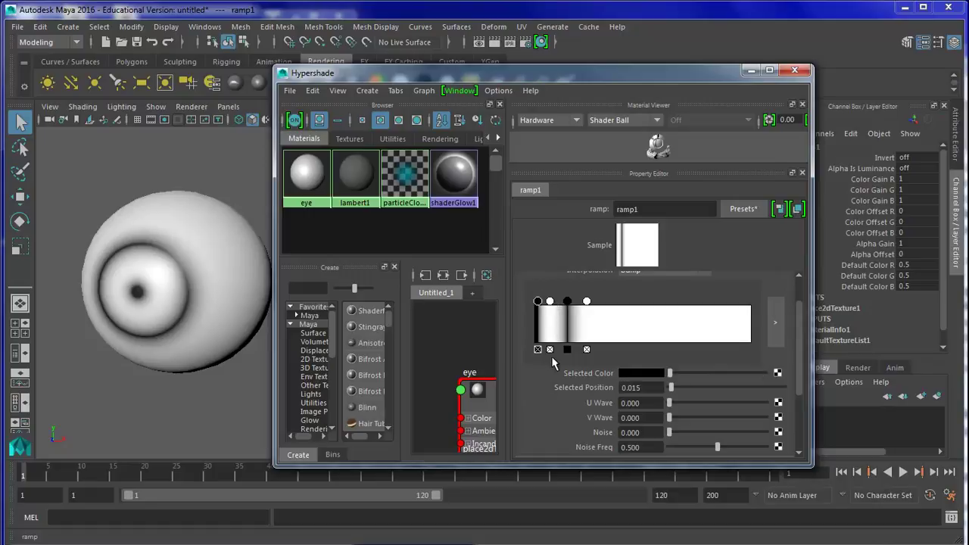
left_click_drag(551, 356, 552, 317)
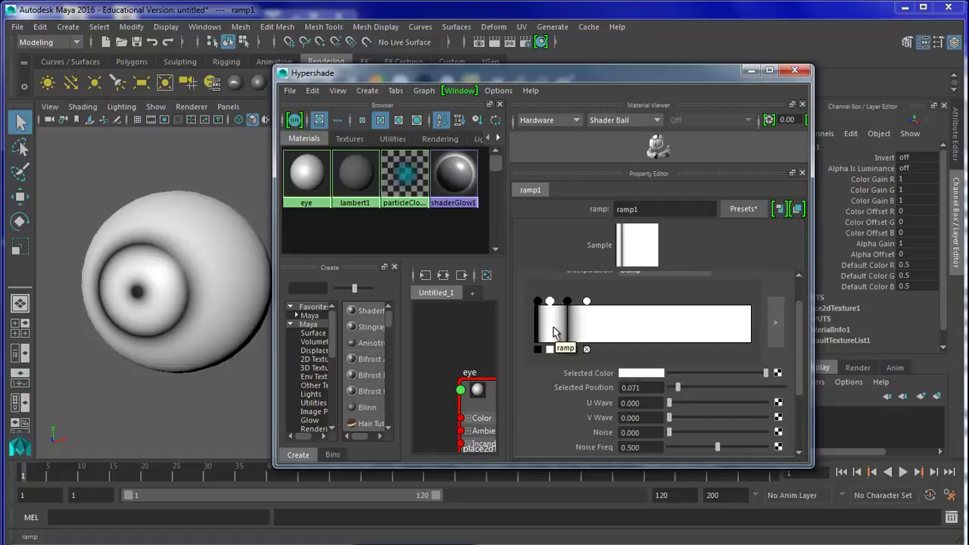
left_click(778, 373)
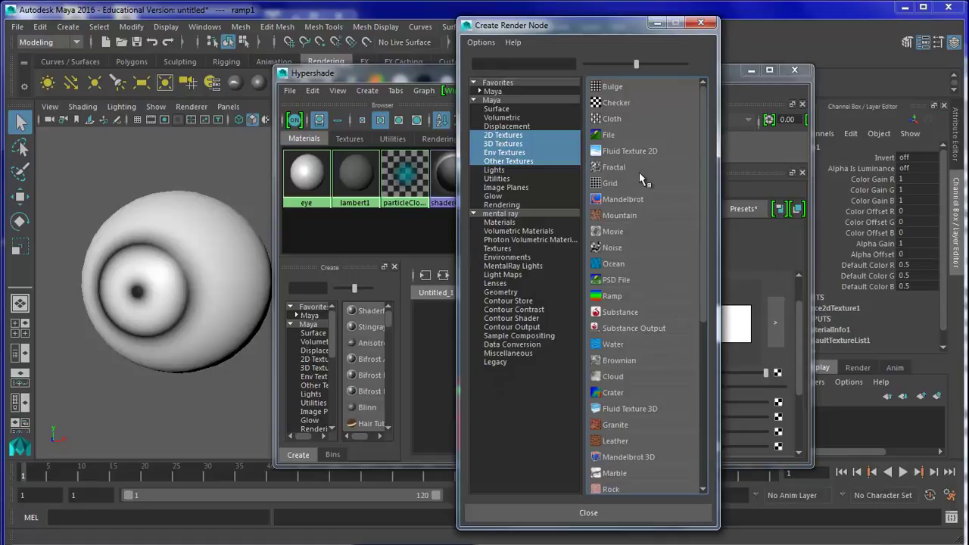
- Create a Fractal texture for that ramp band and open its Default Color picker
left_click(606, 167)
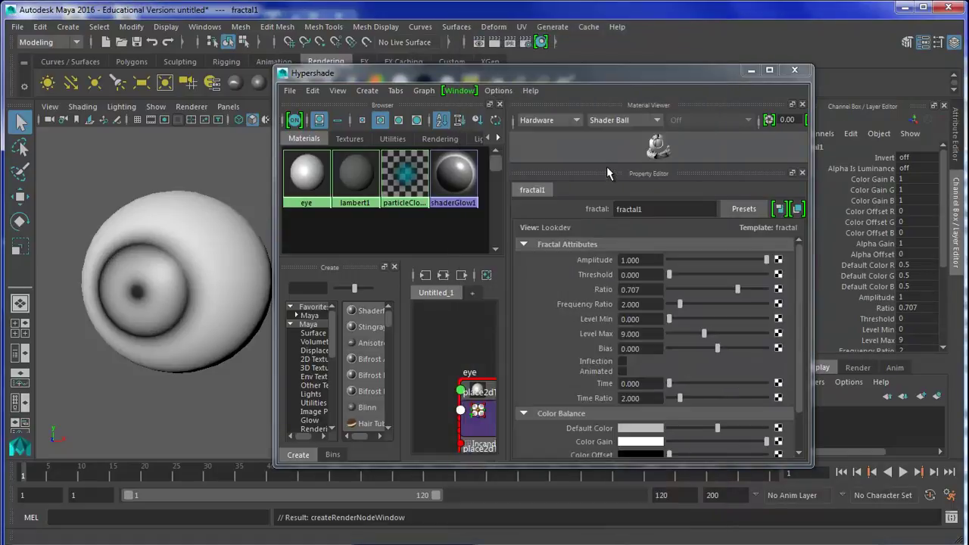
scroll(643, 295, "down", 3)
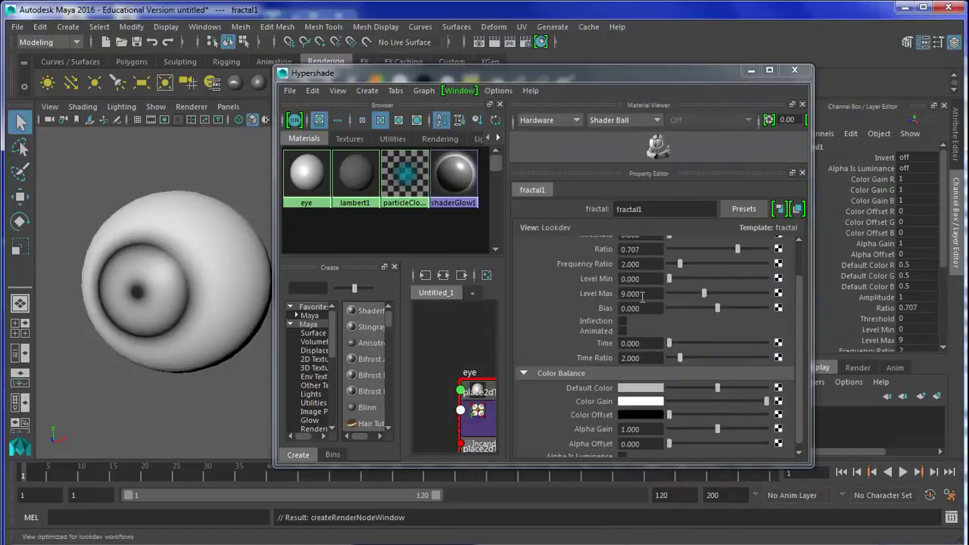
left_click(641, 382)
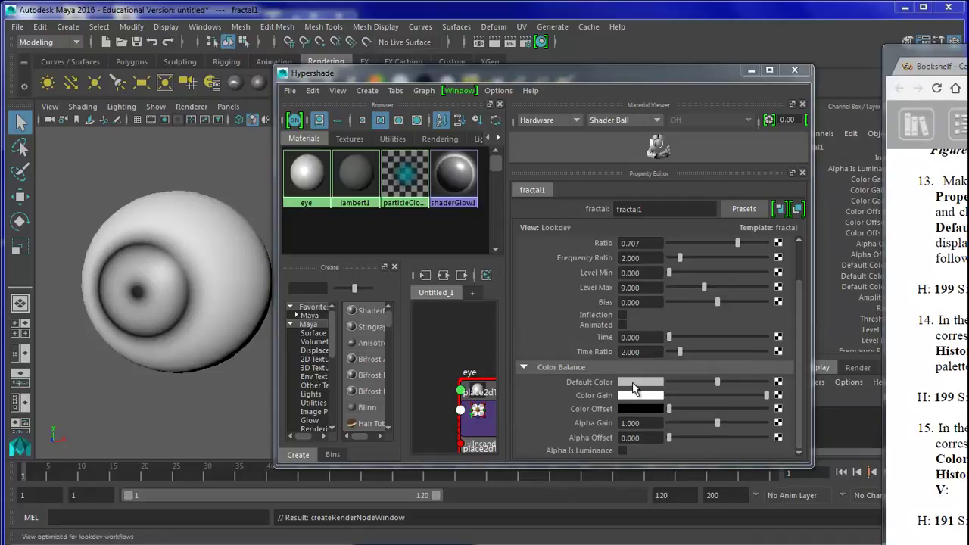
left_click(637, 382)
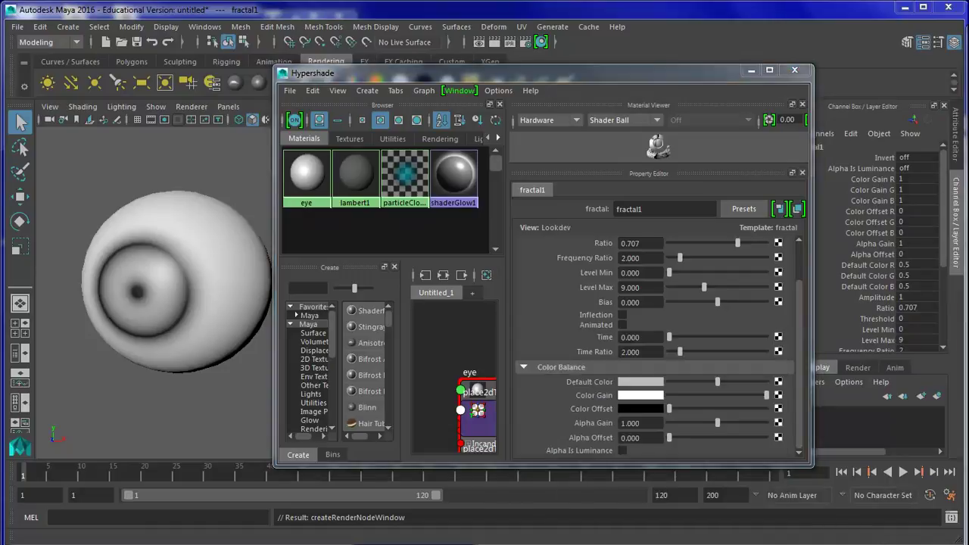
left_click(653, 382)
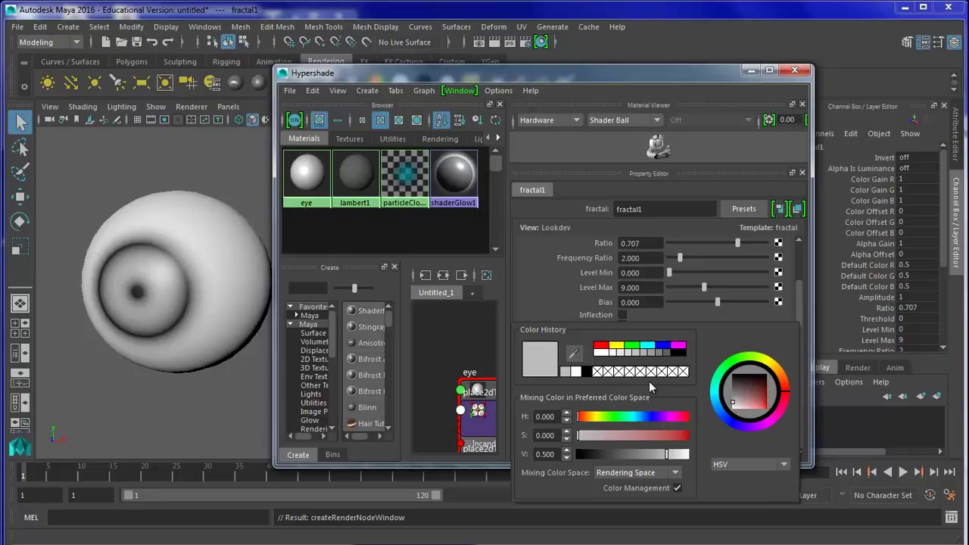
- Set the fractal's Default Color to blue: H 199, S 0.967, V 0.779
double_click(545, 416)
type("199")
key("Tab")
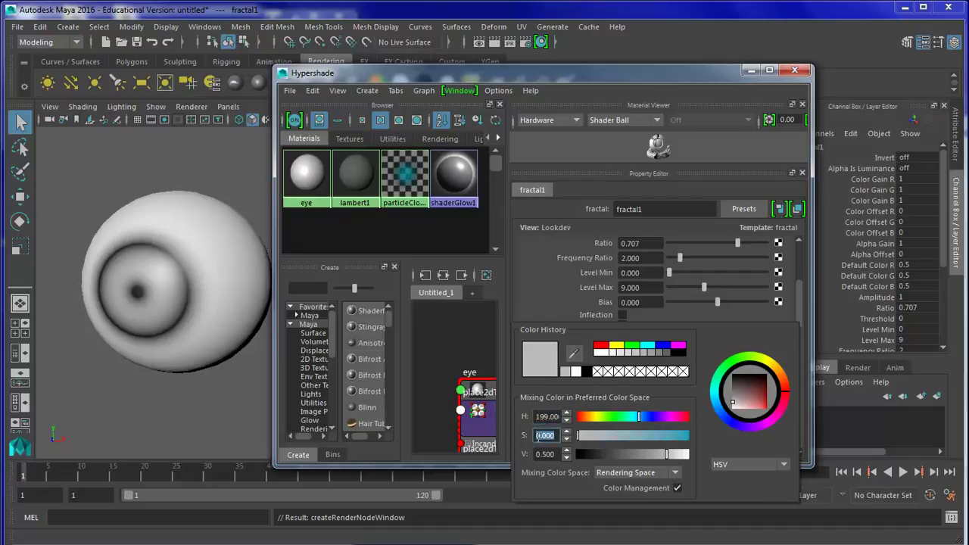
key("BackSpace")
key("Tab")
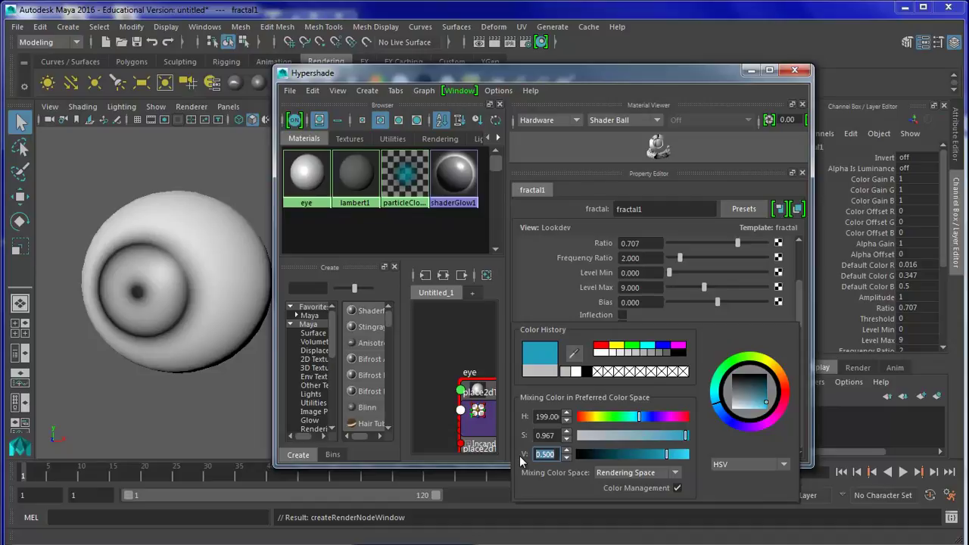
key("BackSpace")
type("9")
key("Return")
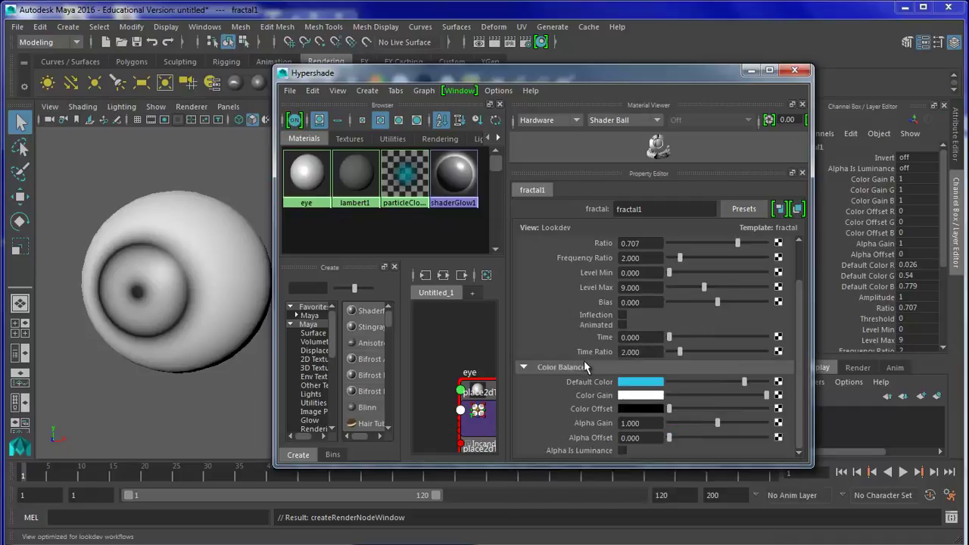
- Give the fractal's Color Gain a saturation of 0.8 for a light blue tint
left_click(629, 395)
left_click(623, 395)
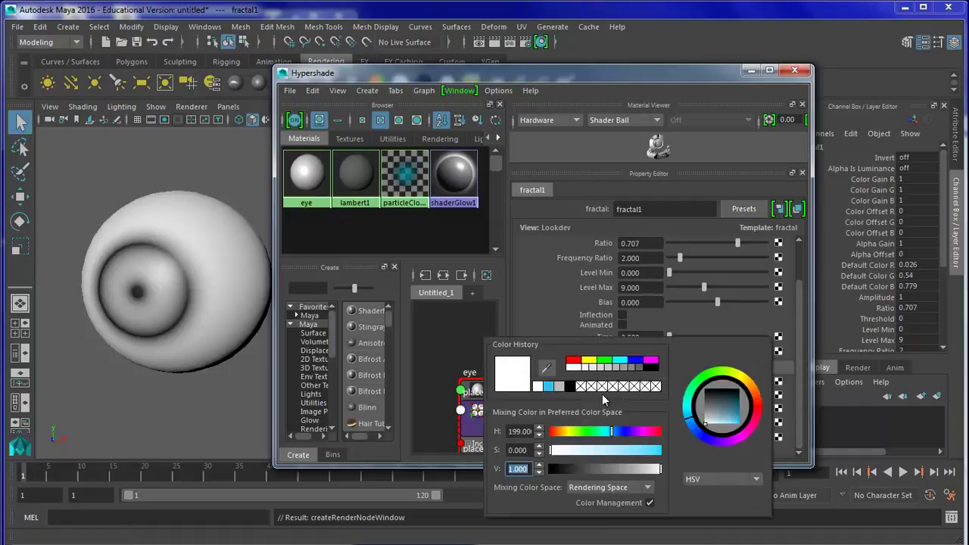
left_click(508, 450)
type("0.8")
key("Return")
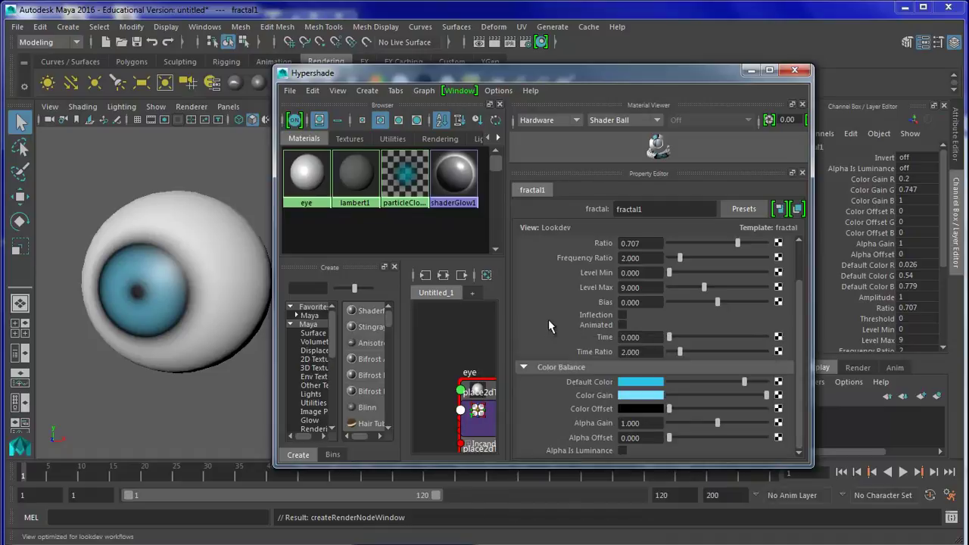
- Enter H 191, S 0.967, V 0.3 as the fractal's Color Offset and inspect the iris
left_click(634, 410)
double_click(524, 446)
type("191")
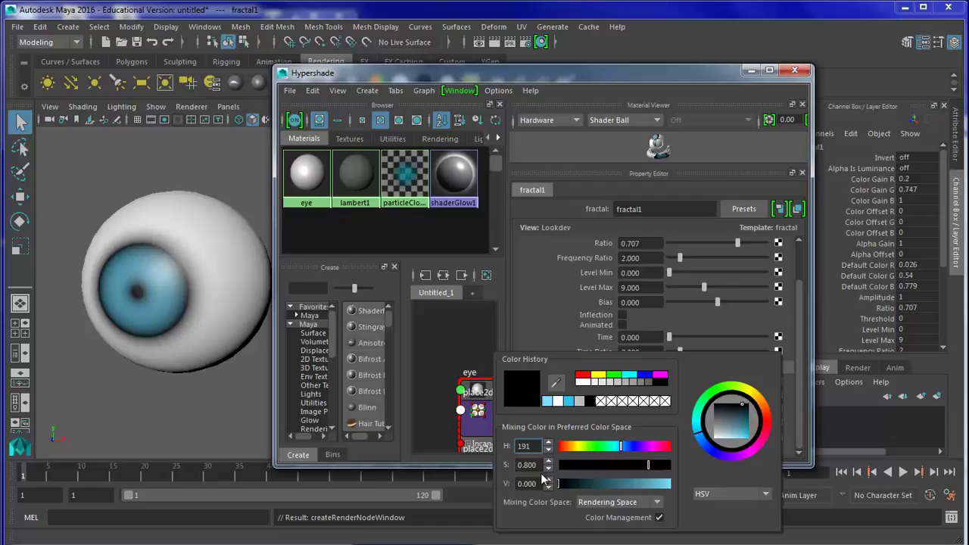
double_click(540, 465)
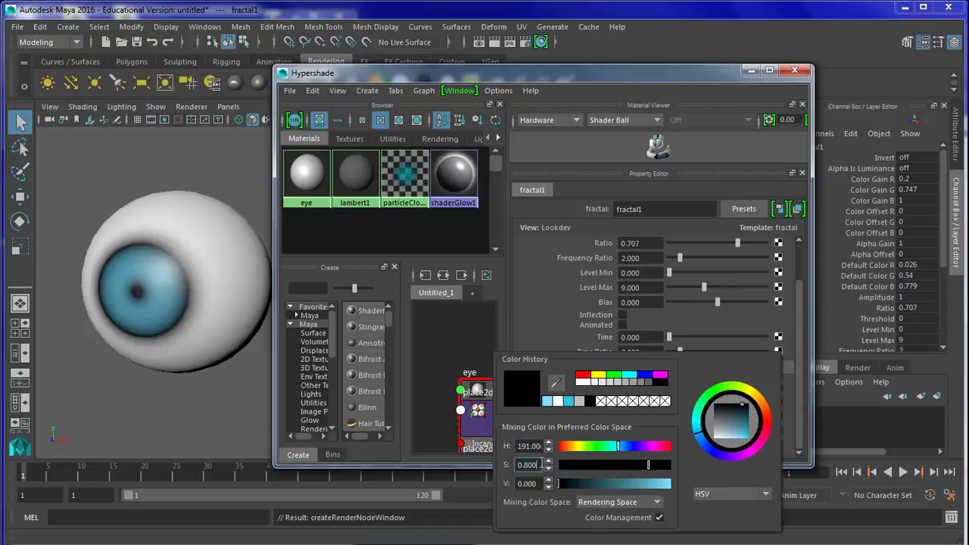
key("BackSpace")
double_click(522, 484)
type("0.3")
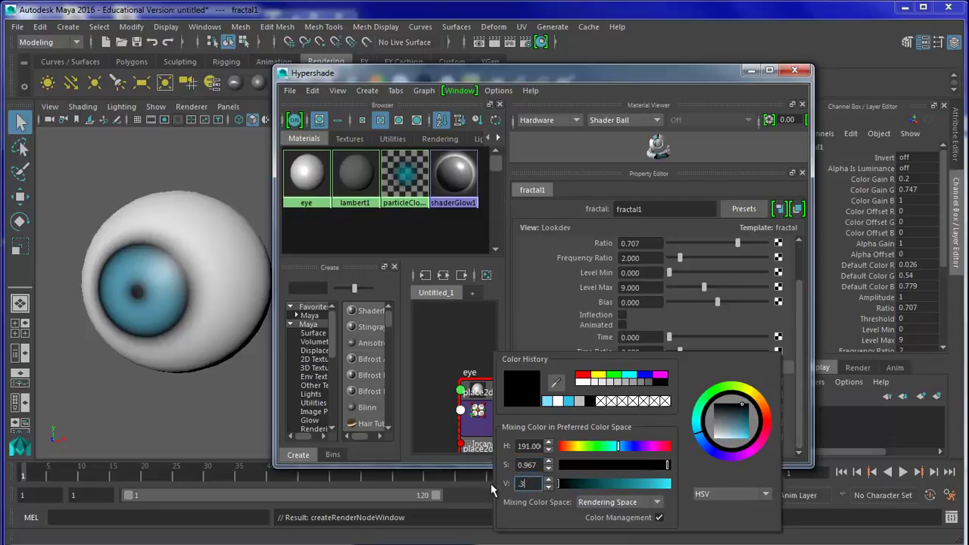
key("Return")
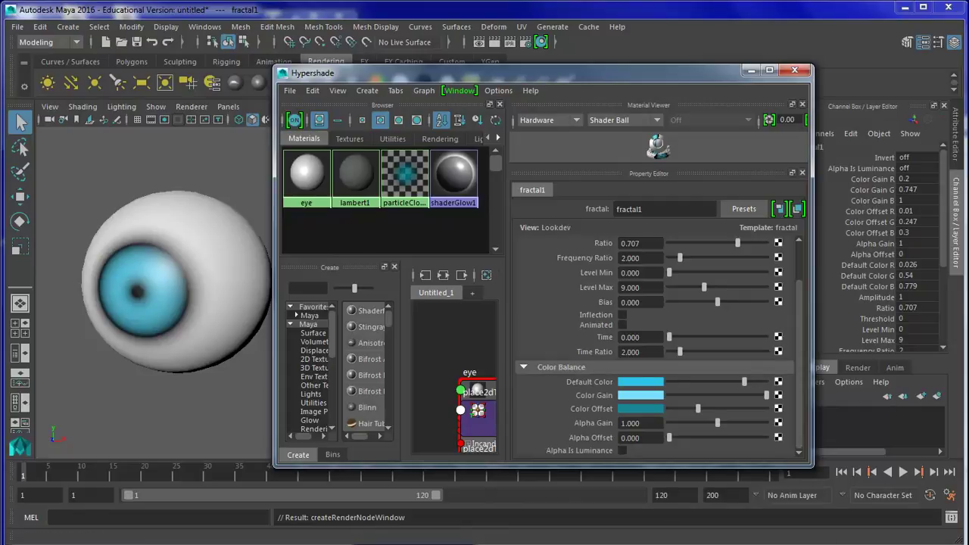
mouse_move(207, 351)
left_mouse_down("alt")
mouse_move(187, 357)
mouse_move(201, 335)
left_mouse_up("alt")
middle_click_drag(201, 335, 179, 345, "alt")
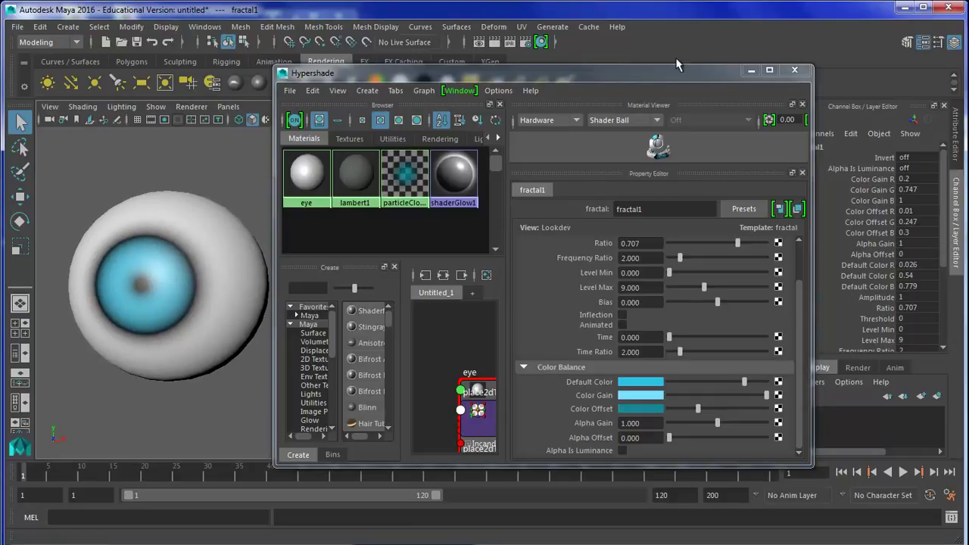
- Close Hypershade and turn the eyeball toward the camera
left_click(794, 70)
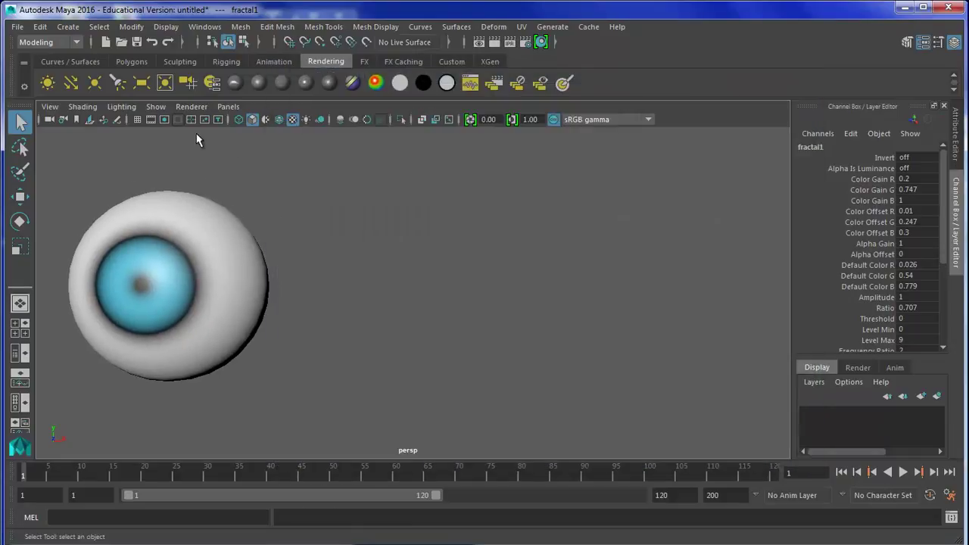
key("ctrl+a")
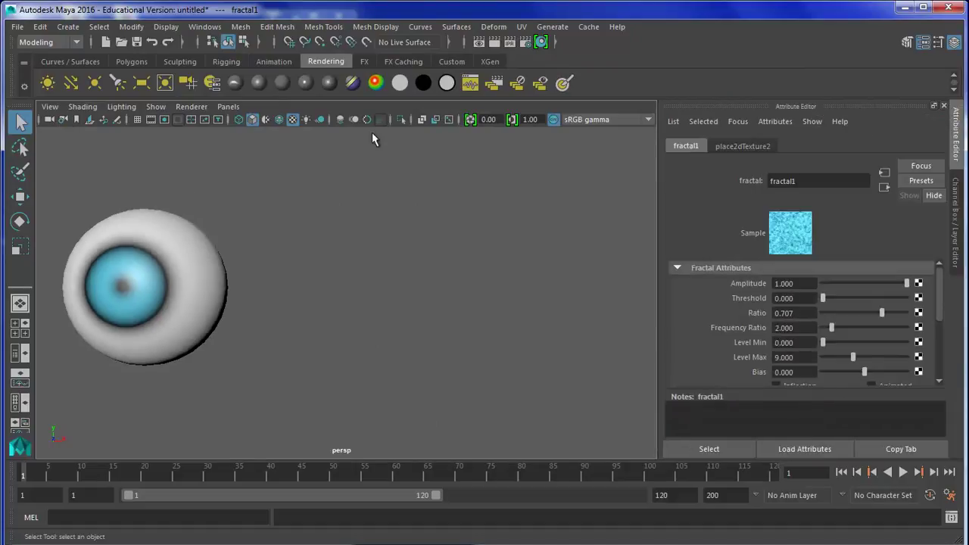
mouse_move(189, 295)
left_mouse_down("alt")
mouse_move(304, 294)
mouse_move(245, 303)
left_mouse_up("alt")
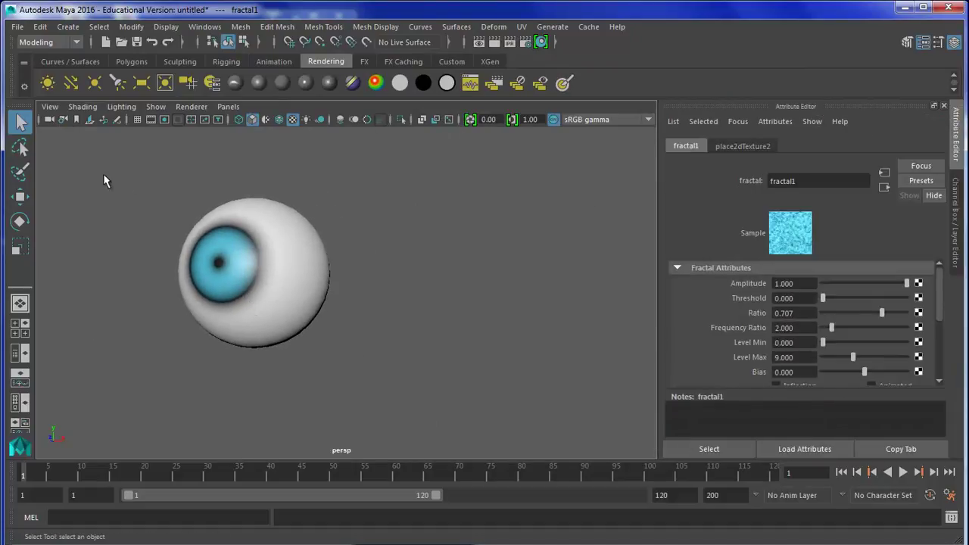
- Set the persp camera's Environment Background Color to white and recentre the eyeball
left_click(63, 119)
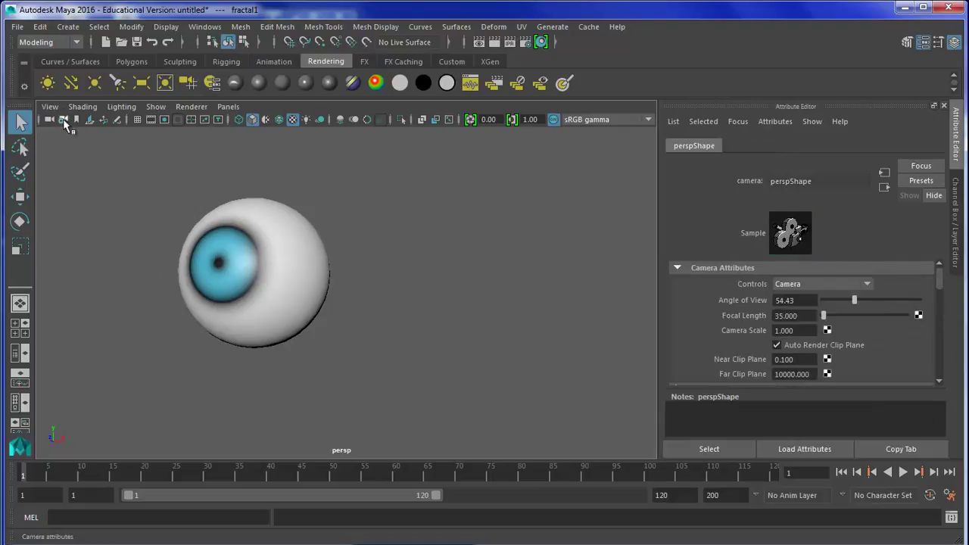
scroll(763, 305, "down", 5)
scroll(762, 305, "down", 3)
scroll(766, 314, "down", 3)
scroll(766, 315, "down", 1)
scroll(766, 314, "down", 1)
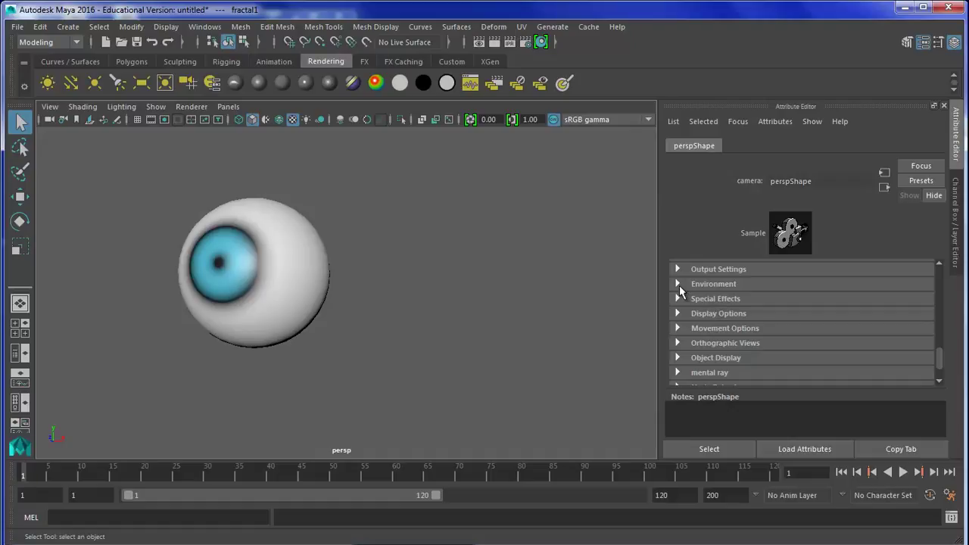
left_click(678, 284)
left_click(783, 302)
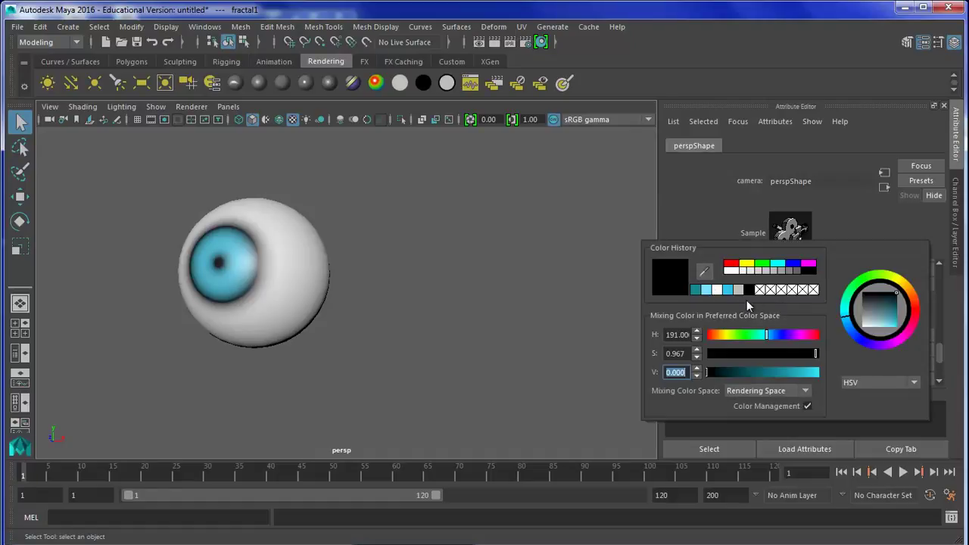
left_click(715, 291)
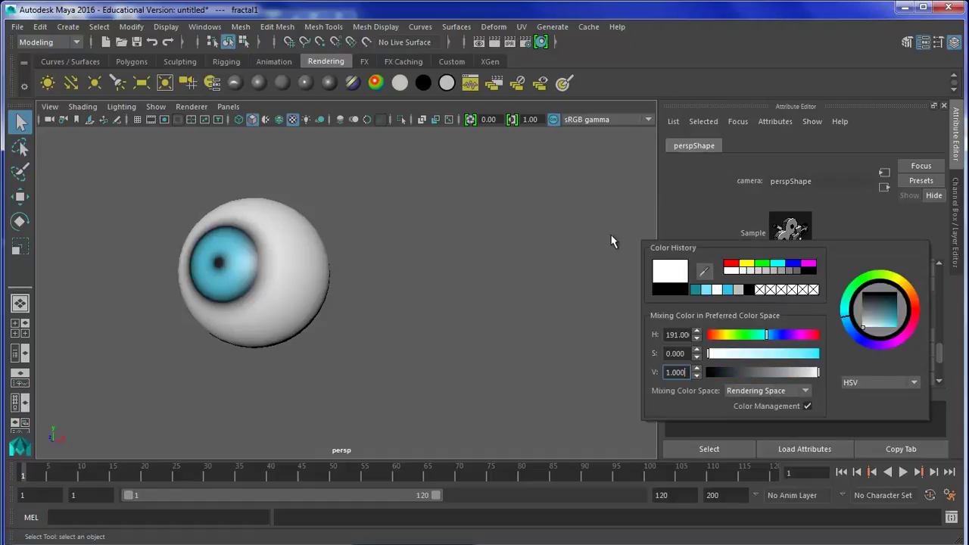
left_click(577, 238)
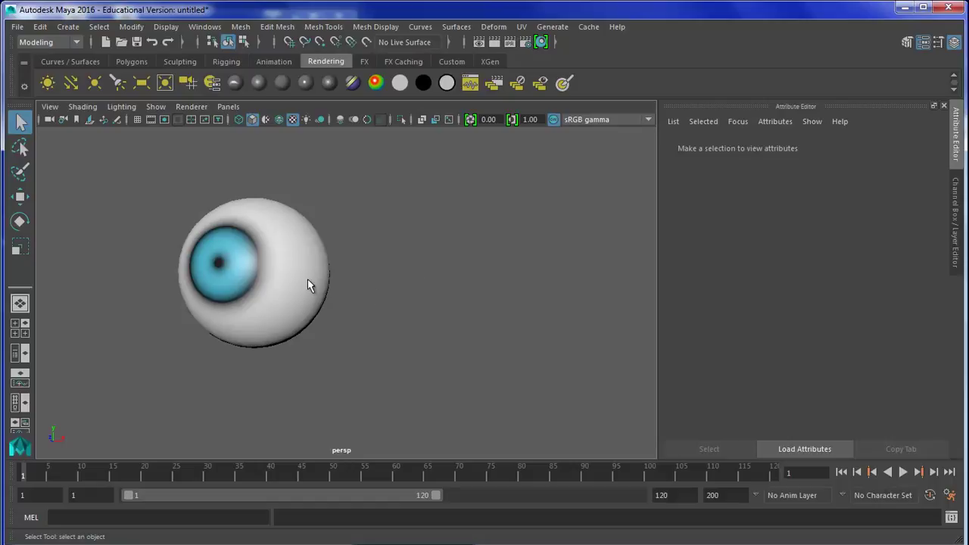
middle_click_drag(302, 292, 360, 303, "alt")
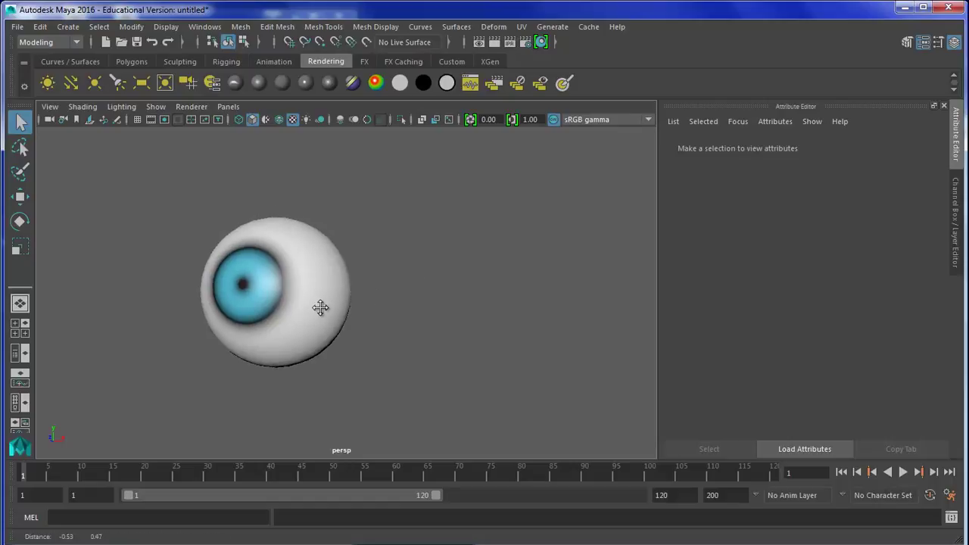
scroll(362, 307, "up", 3)
left_click_drag(359, 313, 368, 315, "alt")
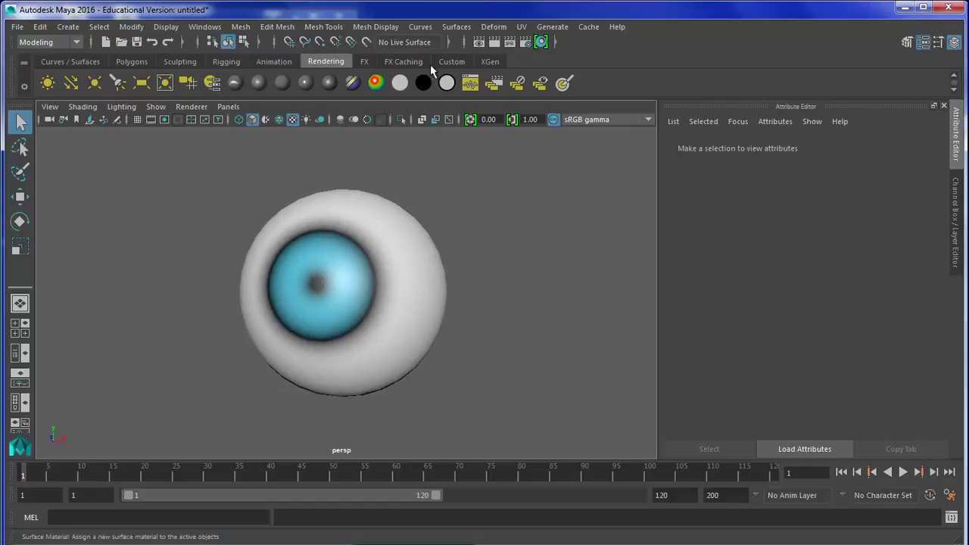
- Render the current frame of the eyeball, then save the scene to the Desktop as 'eyeball'
left_click(482, 42)
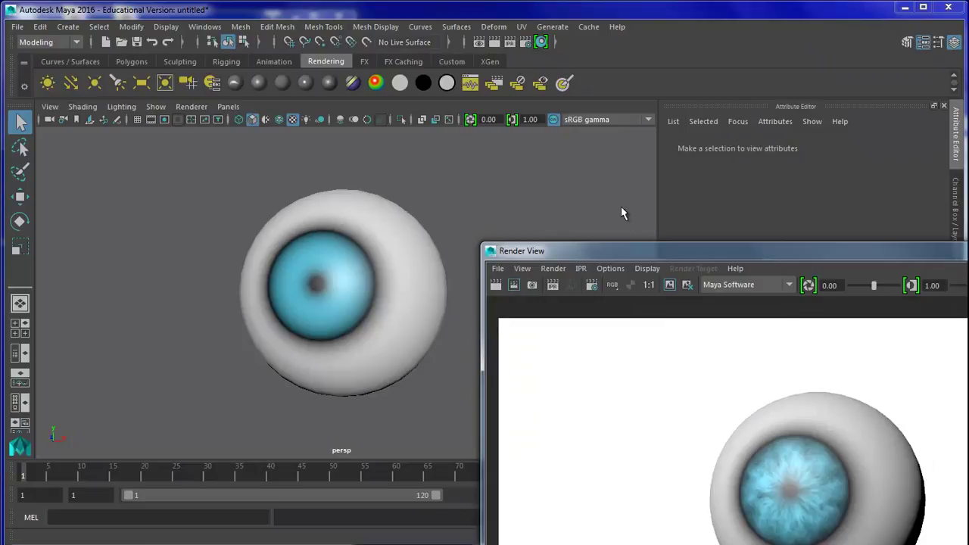
left_click_drag(627, 244, 326, 70)
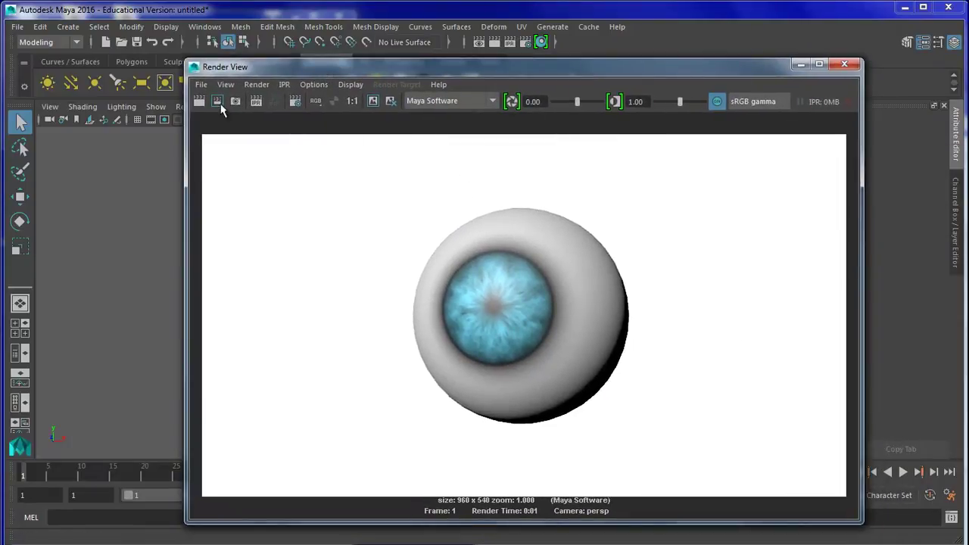
left_click(17, 26)
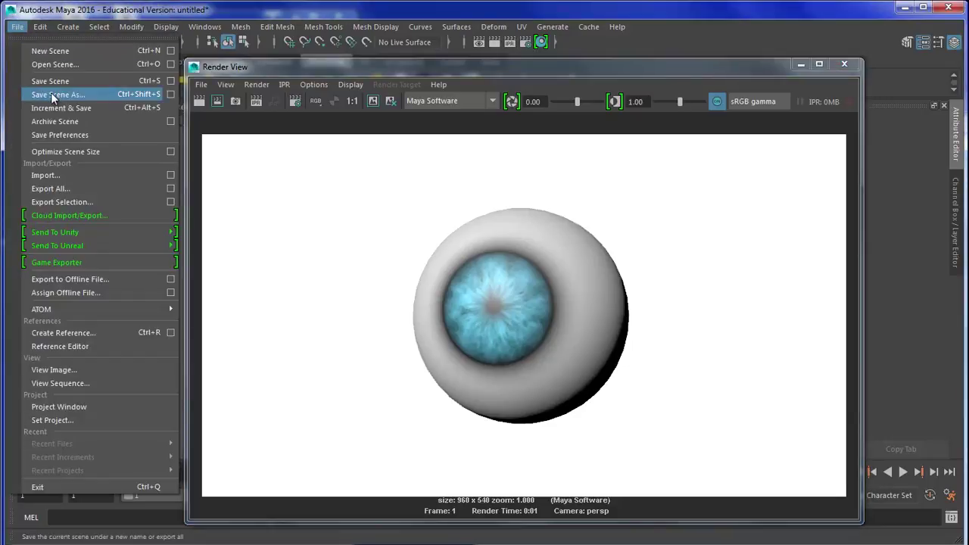
left_click(51, 92)
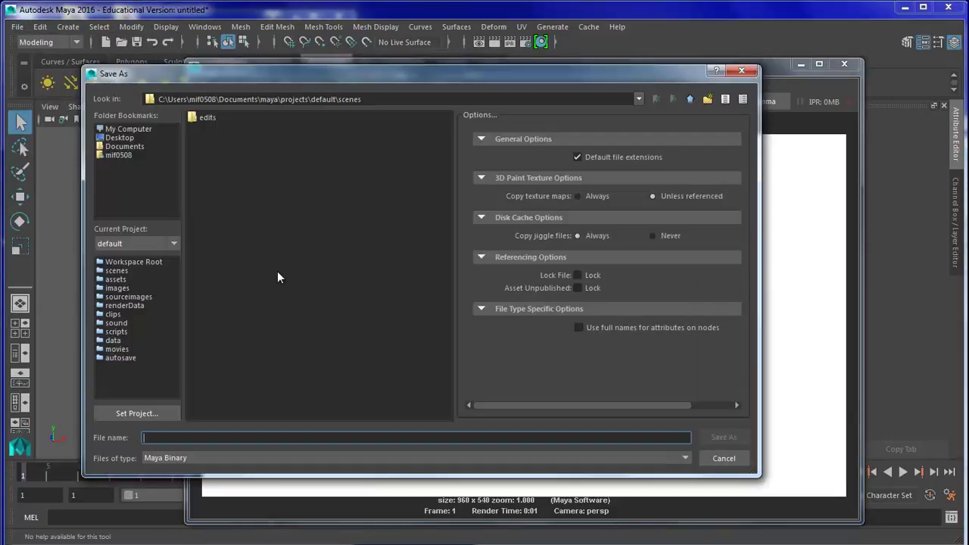
left_click(121, 137)
left_click(273, 436)
type("eye")
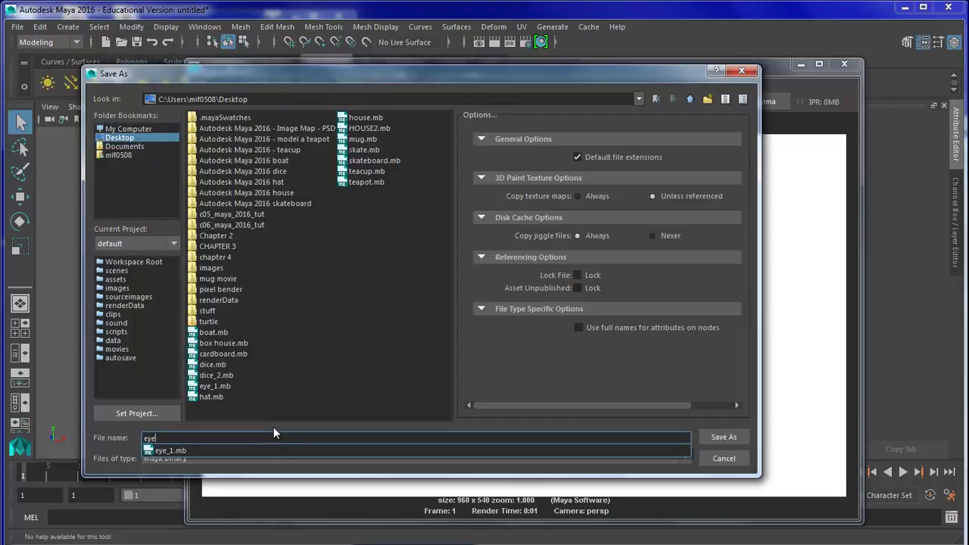
type("ball")
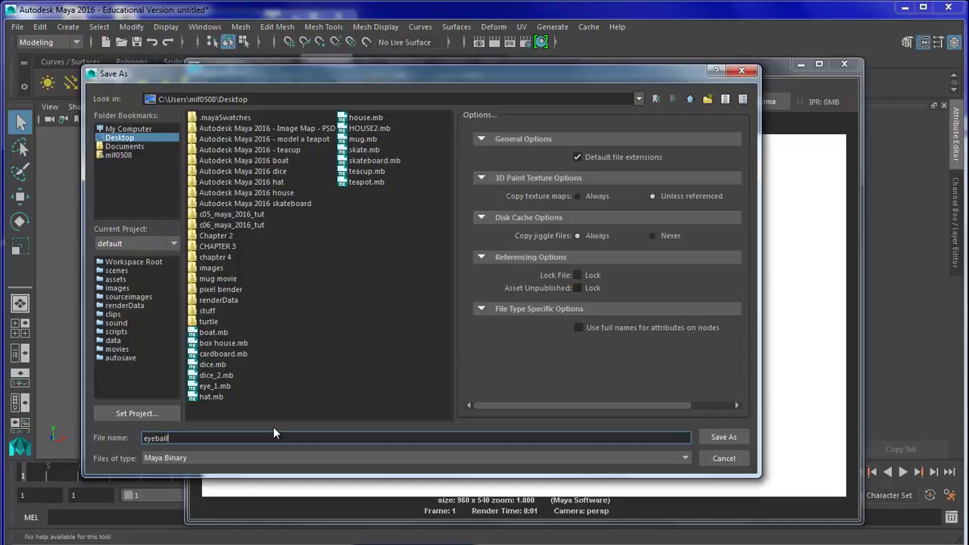
key("Return")
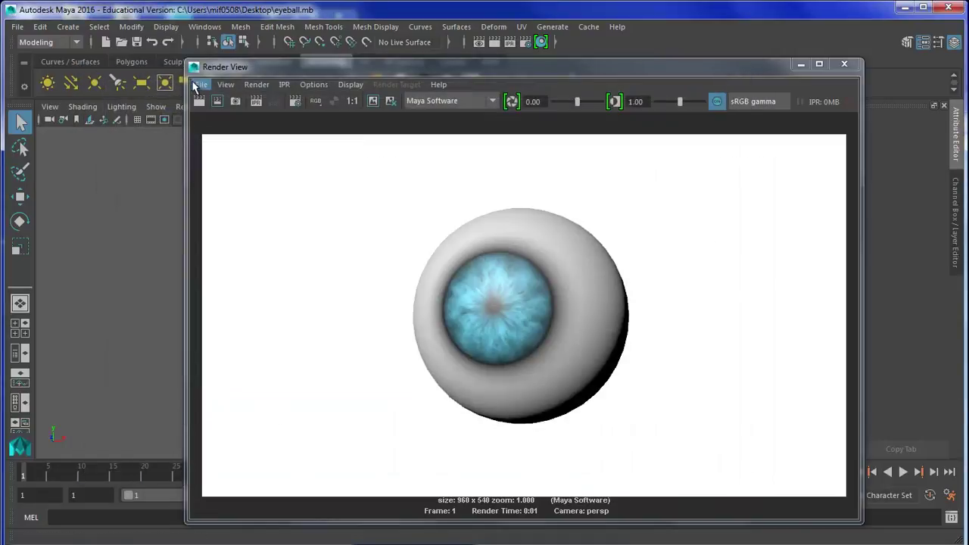
- Save the Render View image to the Desktop as a JPEG file named 'eyeba'
left_click(201, 84)
left_click(225, 123)
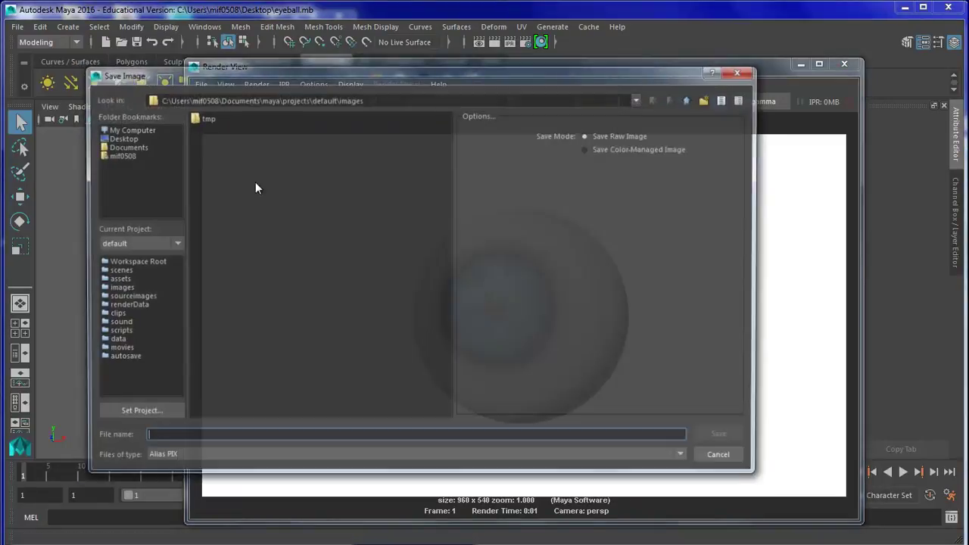
left_click(124, 140)
left_click(217, 439)
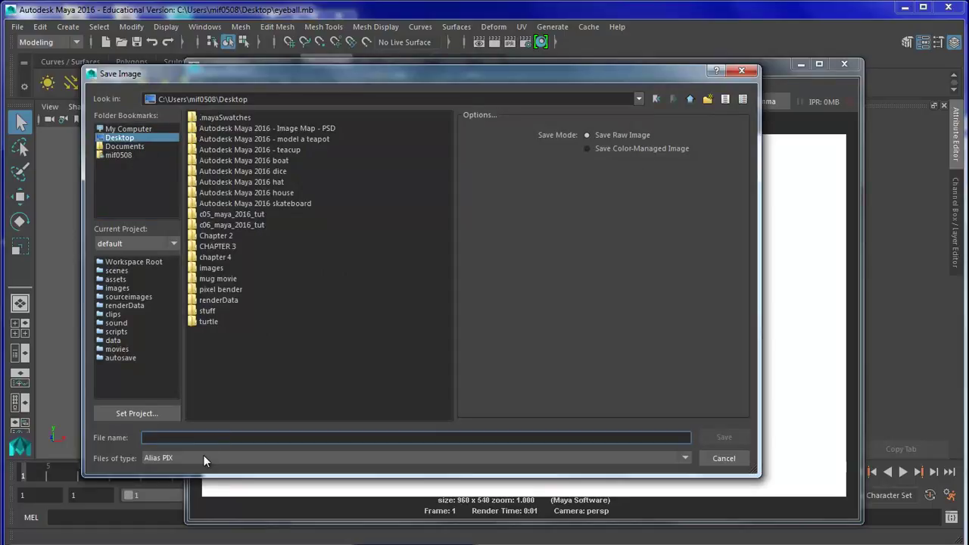
left_click(204, 456)
left_click(187, 513)
left_click(187, 438)
type("eyeba")
key("Return")
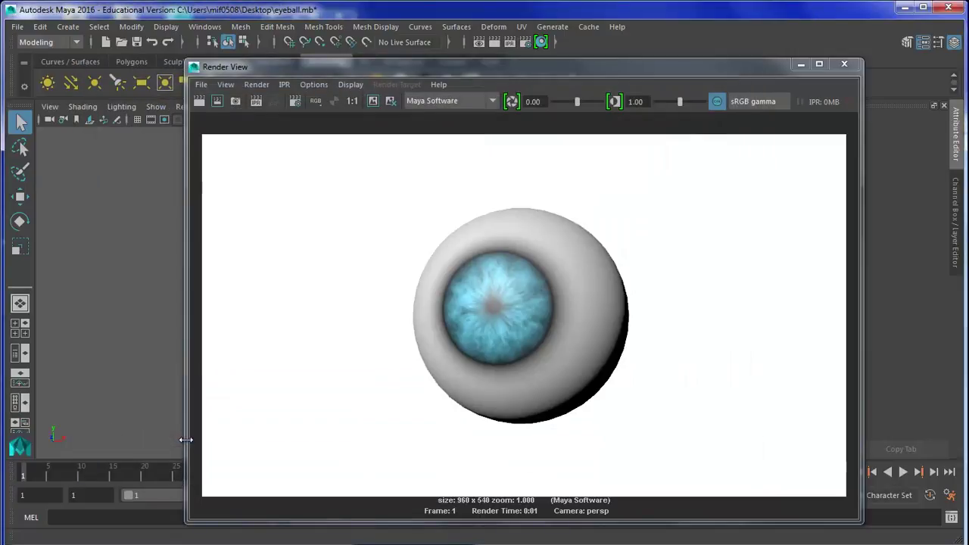